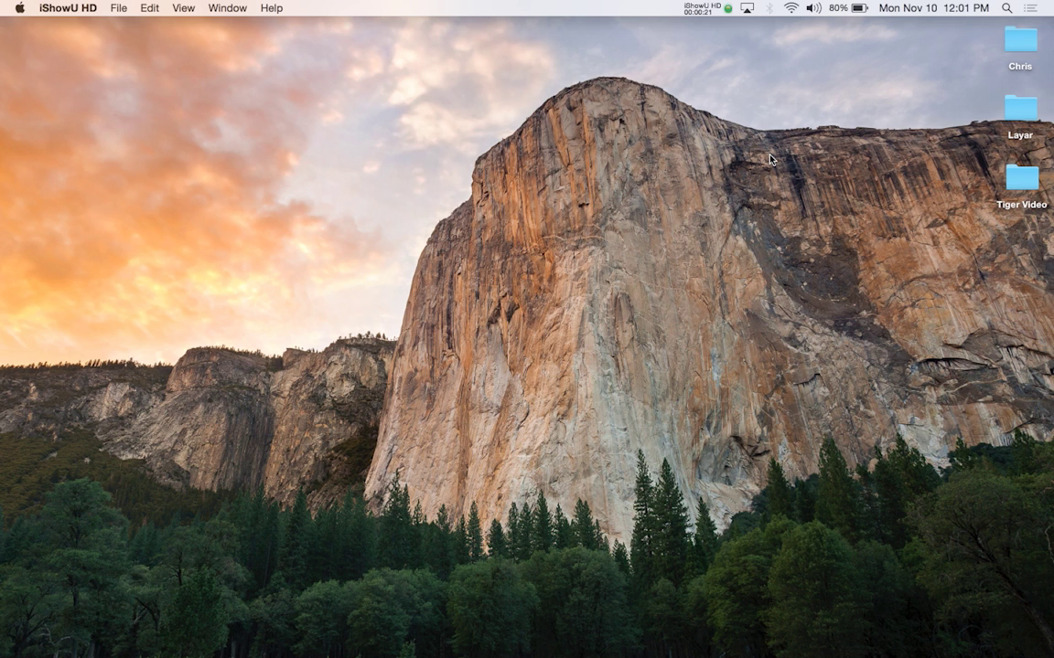
- Launch After Effects and start a new composition named Tiger-Split
mouse_move(665, 655)
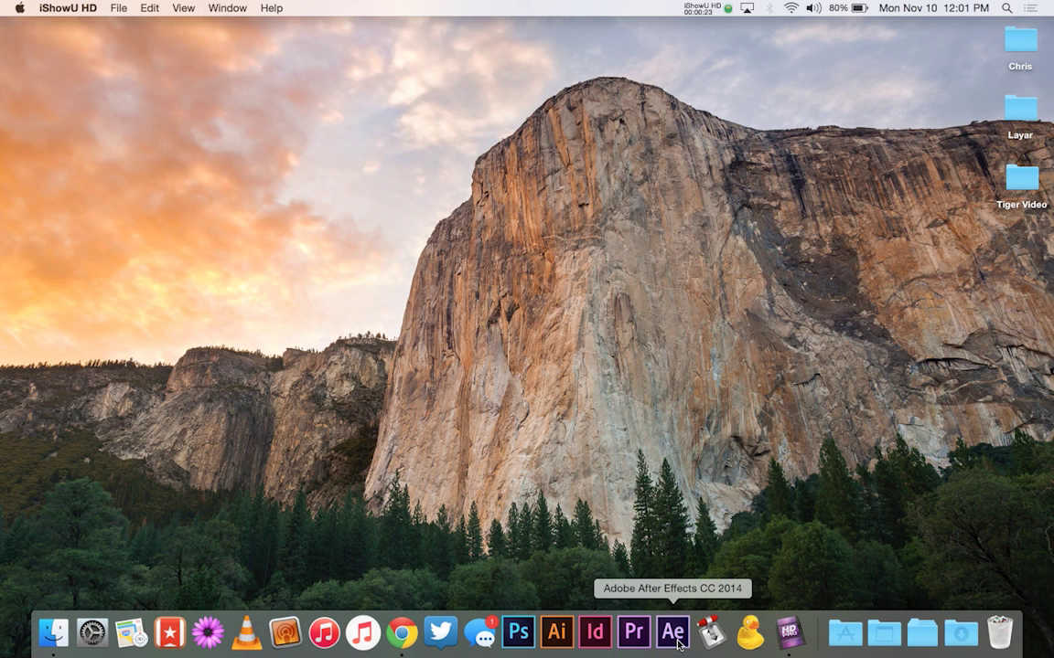
left_click(674, 633)
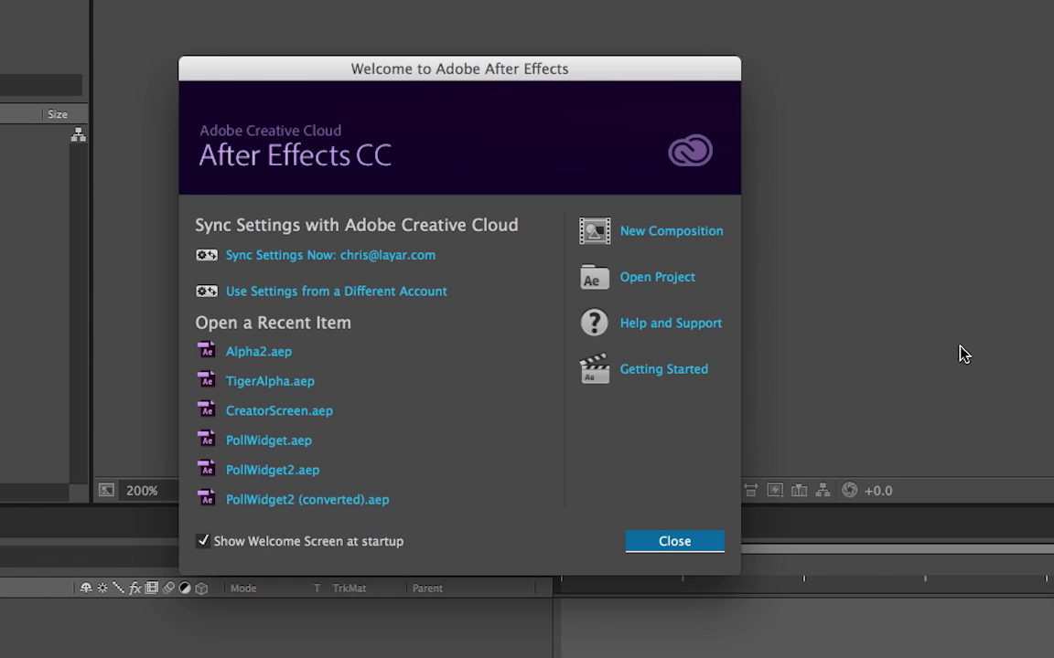
left_click(656, 237)
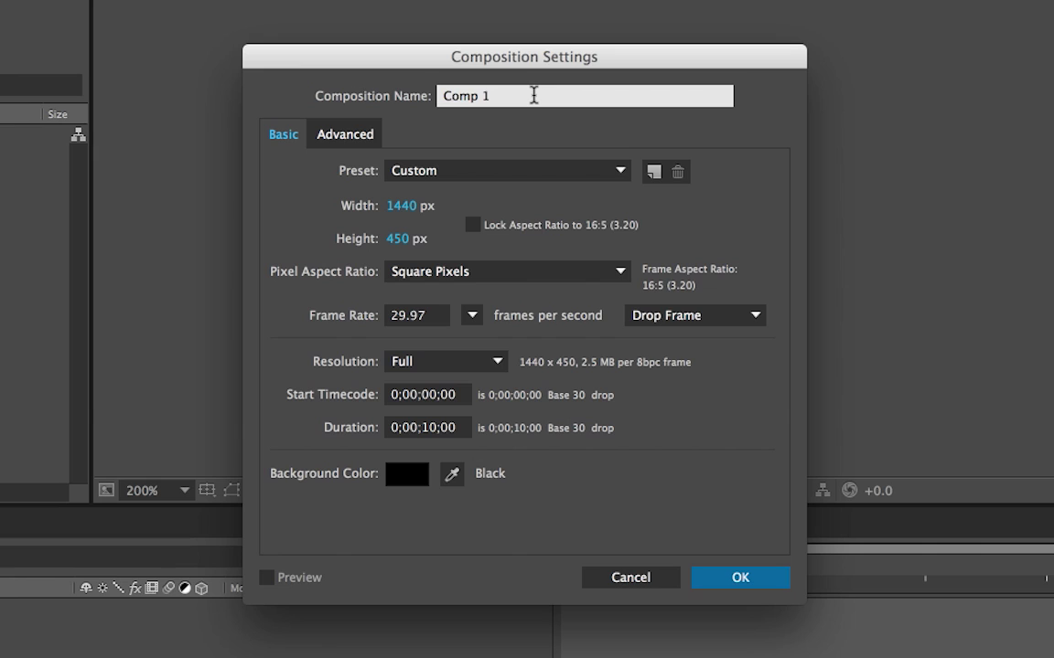
type("Tiger-Spk")
type("t")
- Set the composition frame size to 1280 × 720 with aspect ratio unlocked
left_click(402, 207)
type("1280")
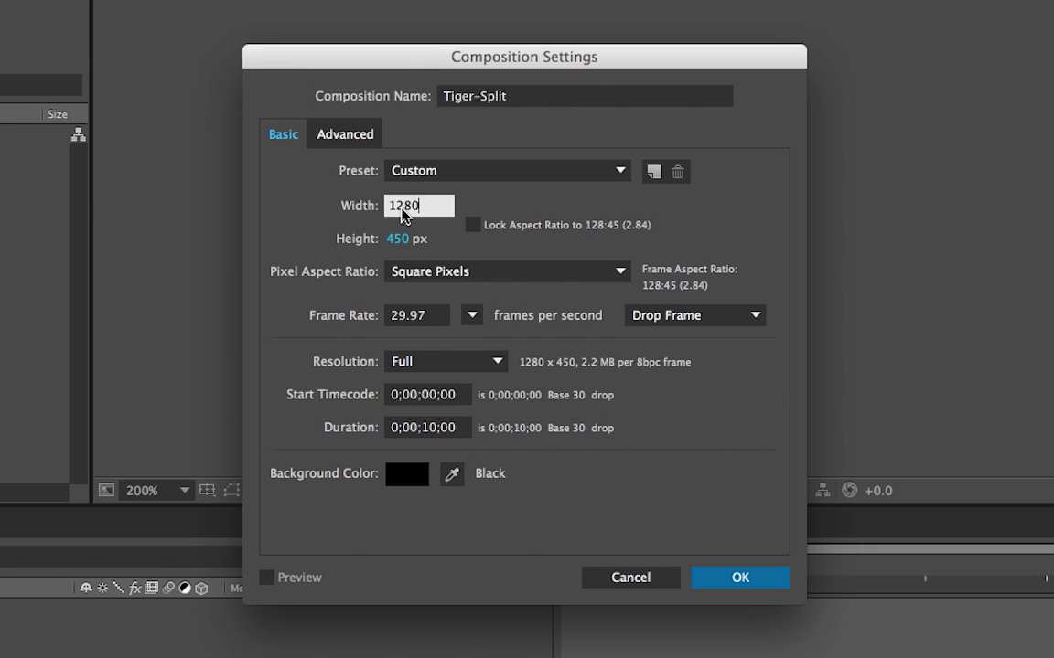
key("Tab")
type("720")
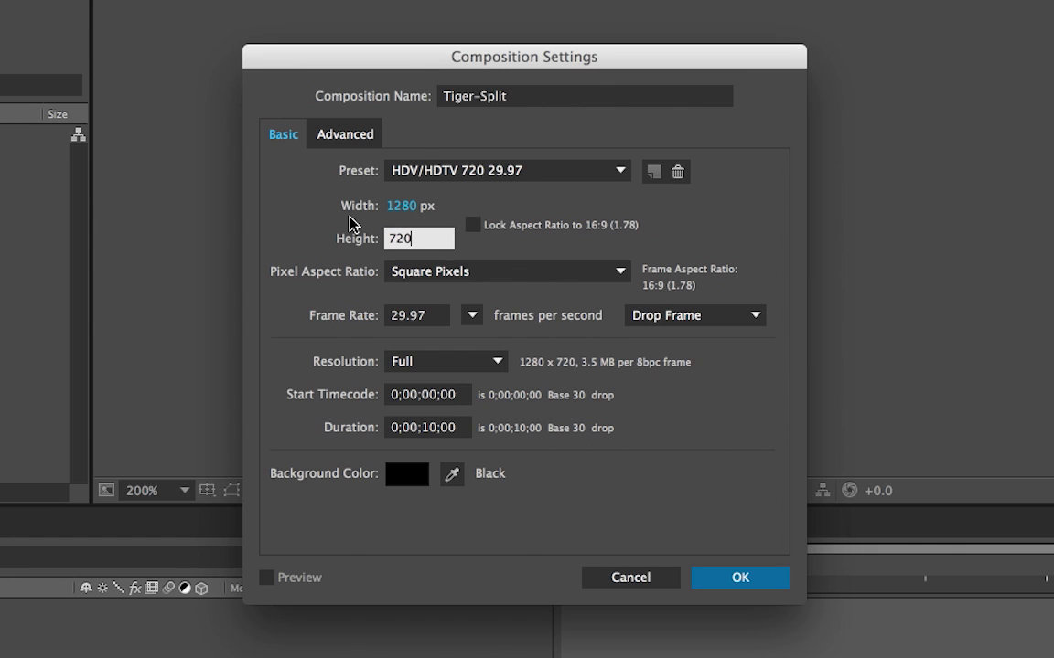
left_click(289, 226)
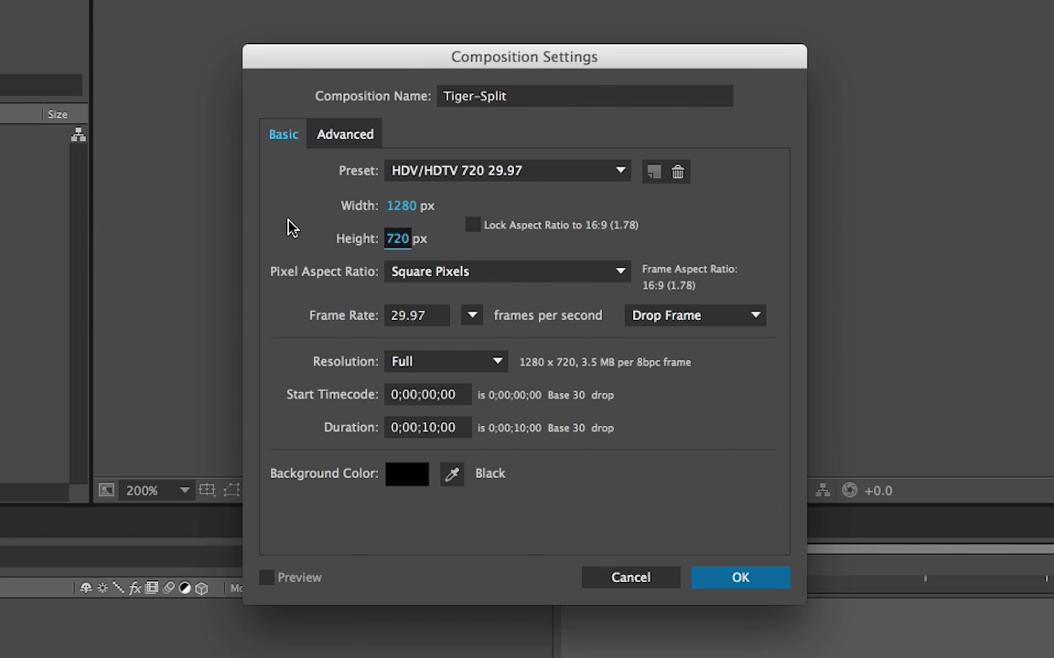
left_click(473, 226)
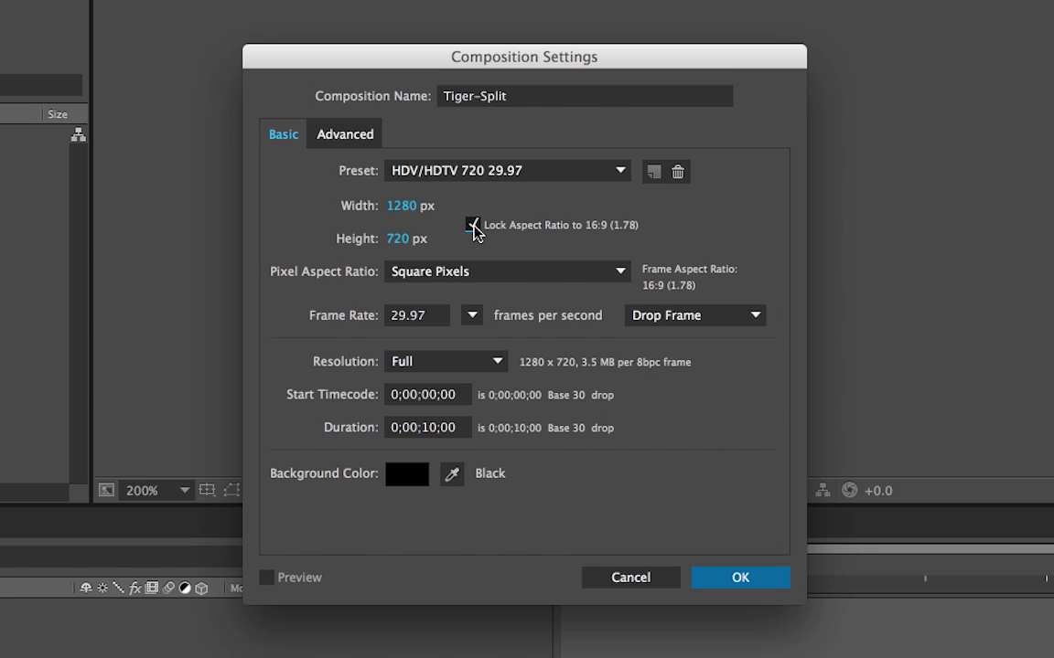
left_click(473, 229)
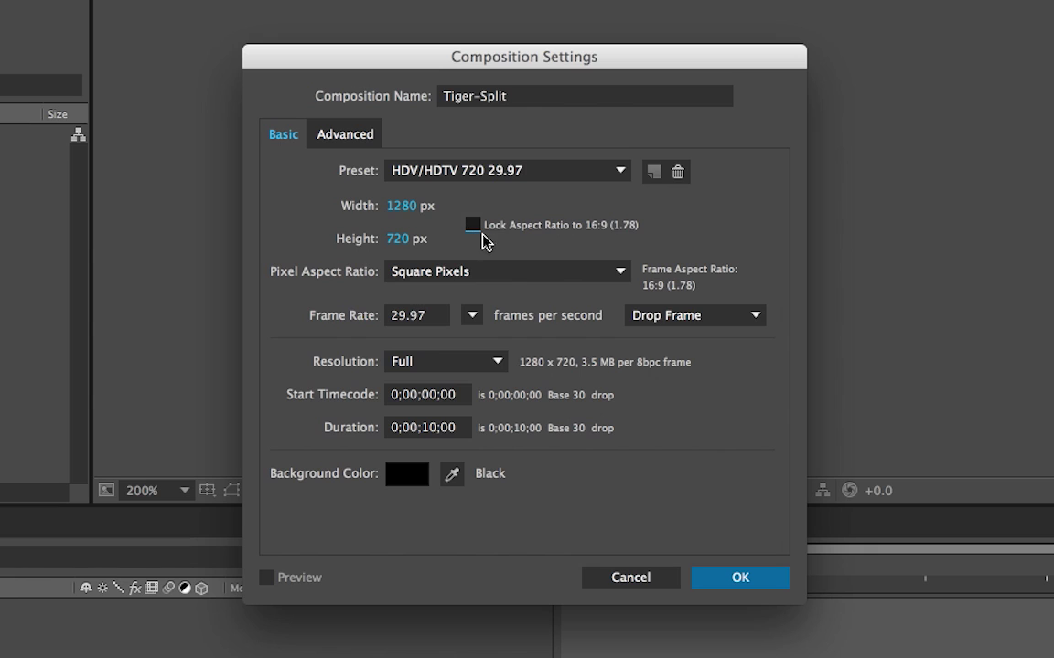
- Double the width to 2560 with 1280*2, keep the 0;00;10;00 duration, and create it
left_click(403, 208)
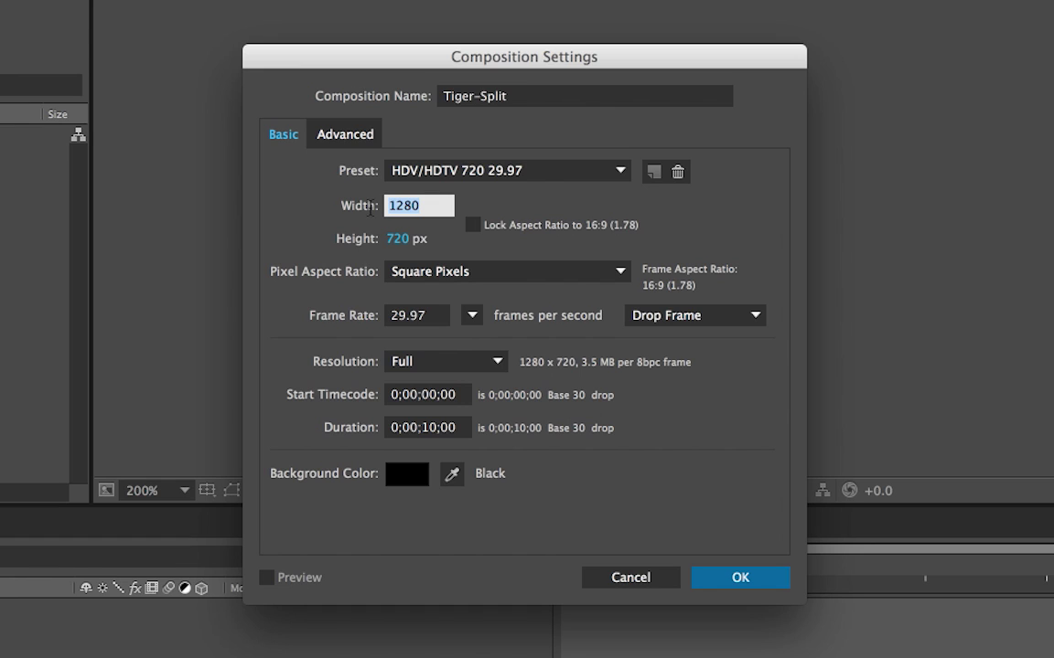
key("Right")
type("*2")
key("Tab")
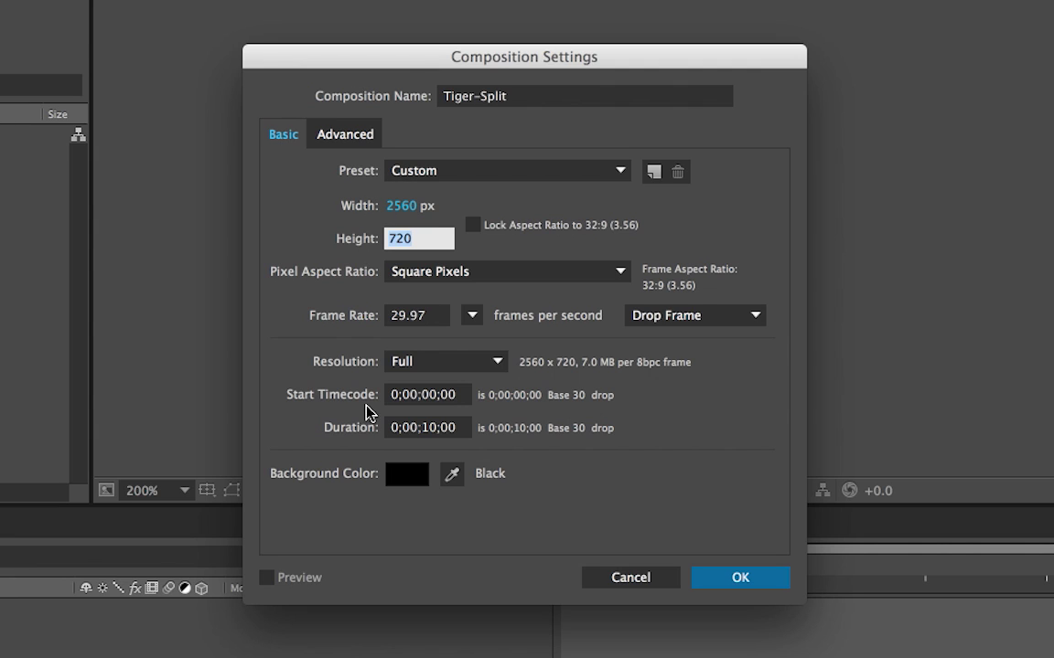
left_click(435, 428)
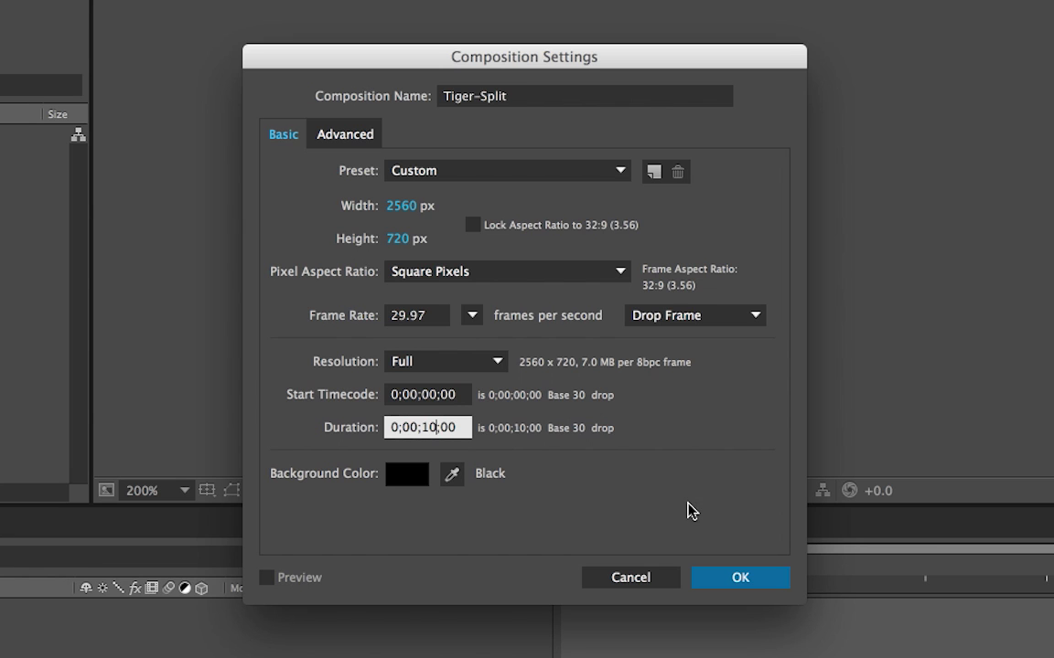
left_click(742, 580)
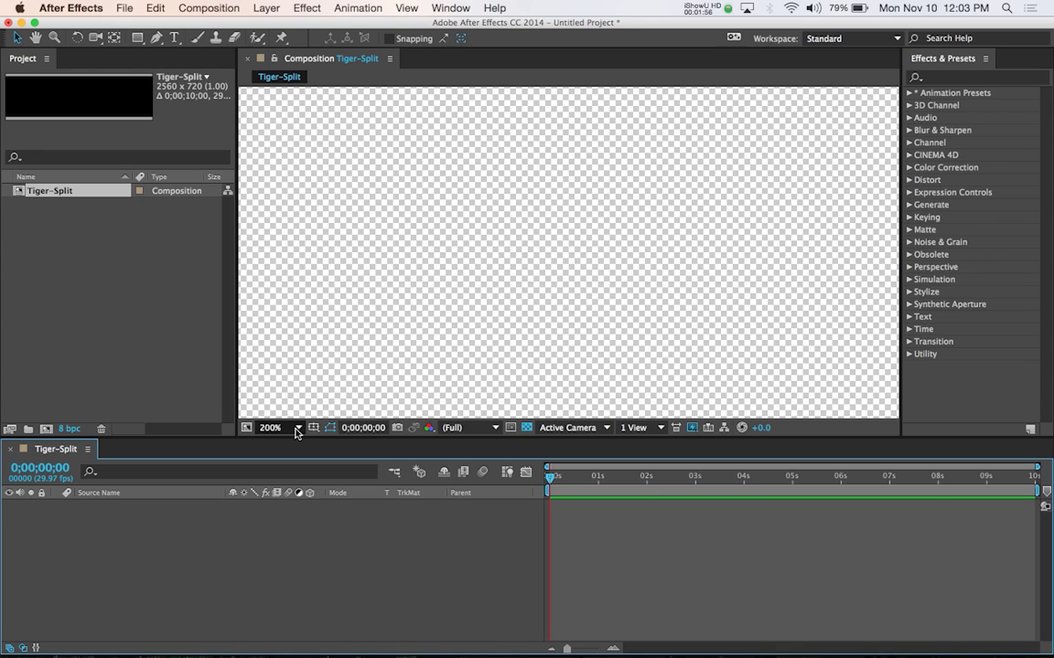
- Set the viewer magnification to fit the whole composition
left_click(297, 429)
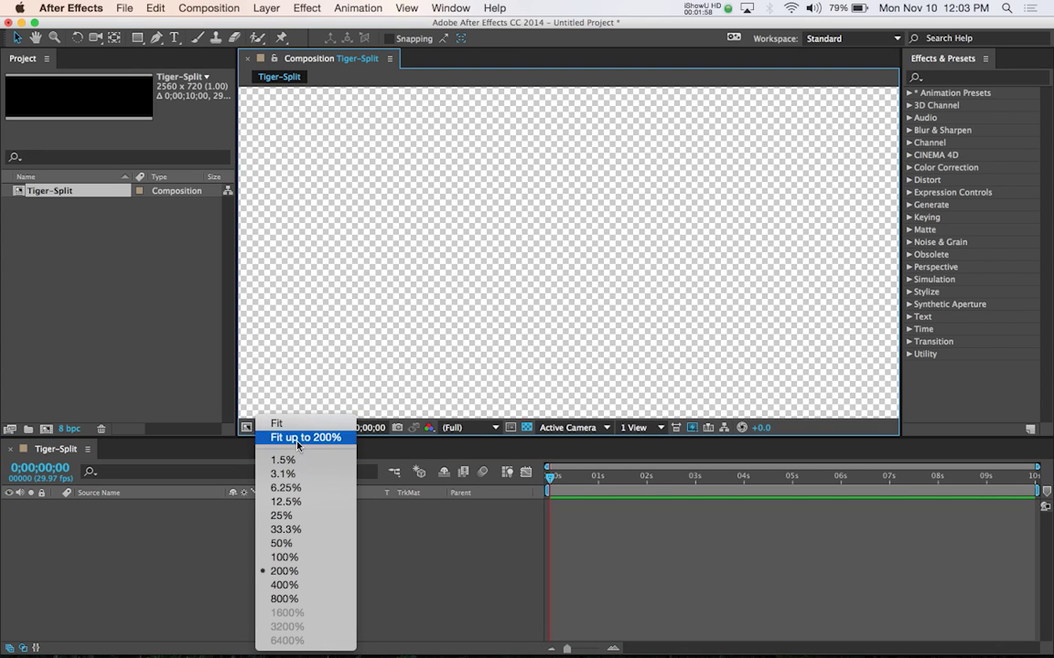
left_click(298, 437)
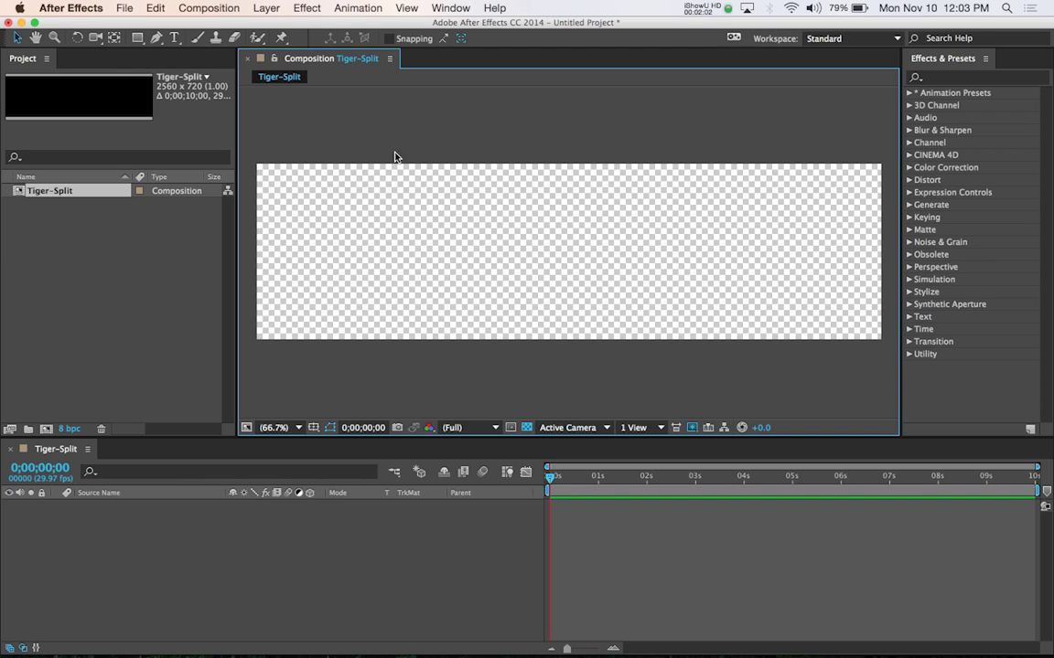
left_click(108, 267)
- Save the project as Tiger-Alpha-Video in the Desktop's Tiger Video folder
left_click(121, 7)
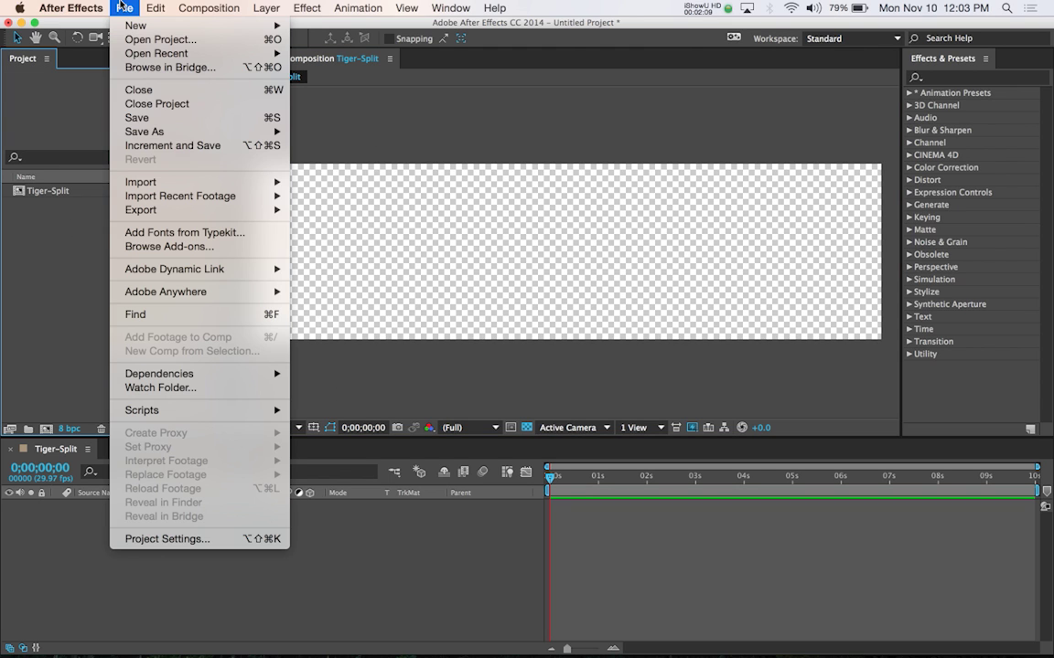
left_click(128, 119)
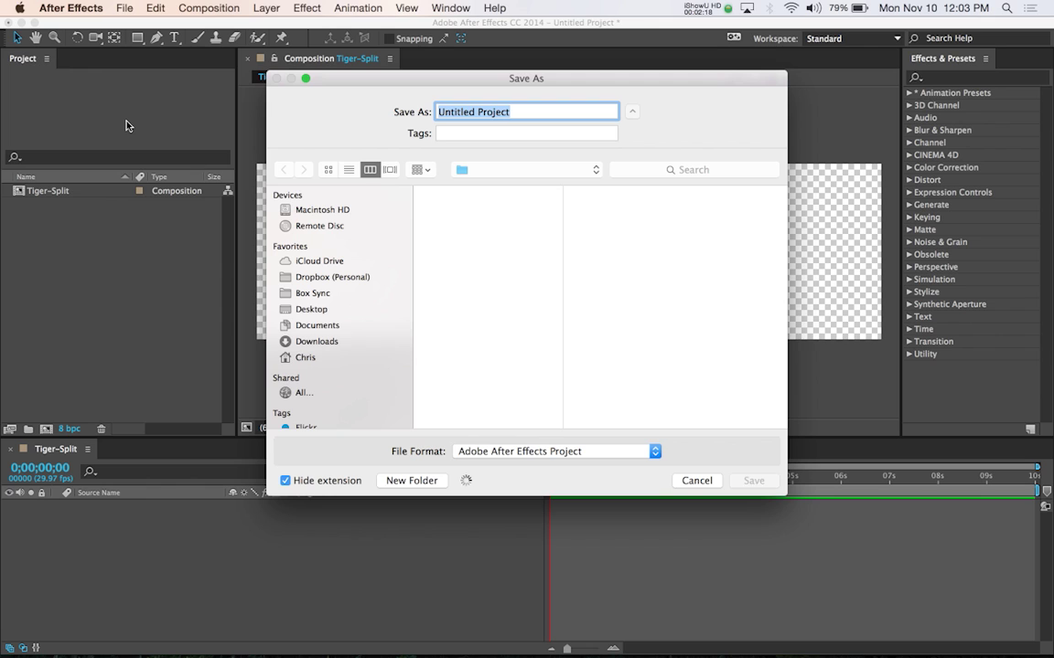
left_click(311, 309)
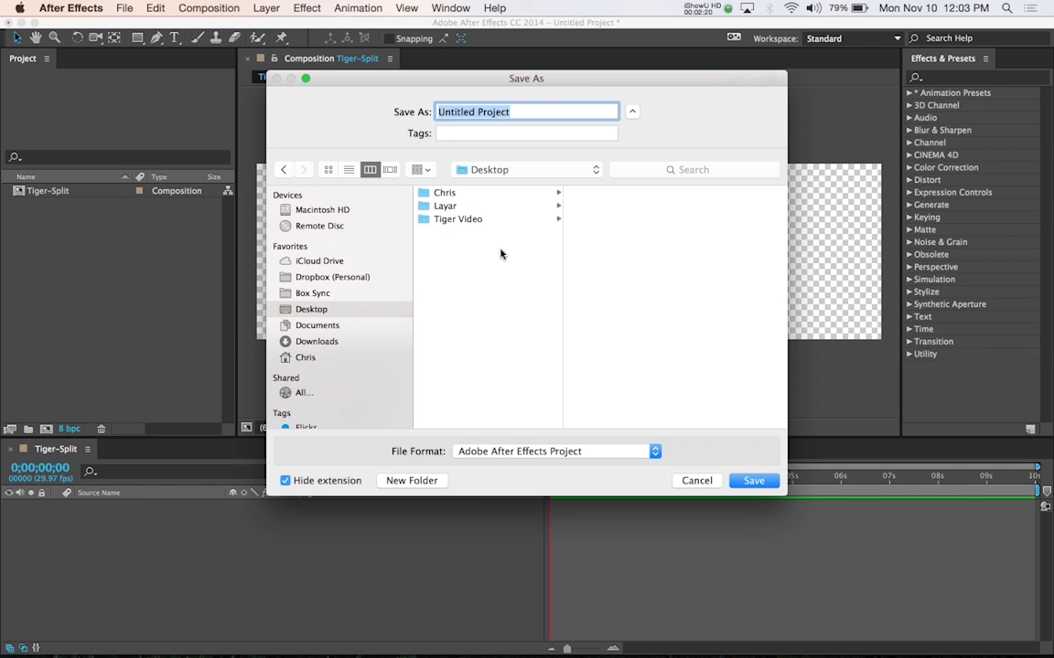
left_click(479, 221)
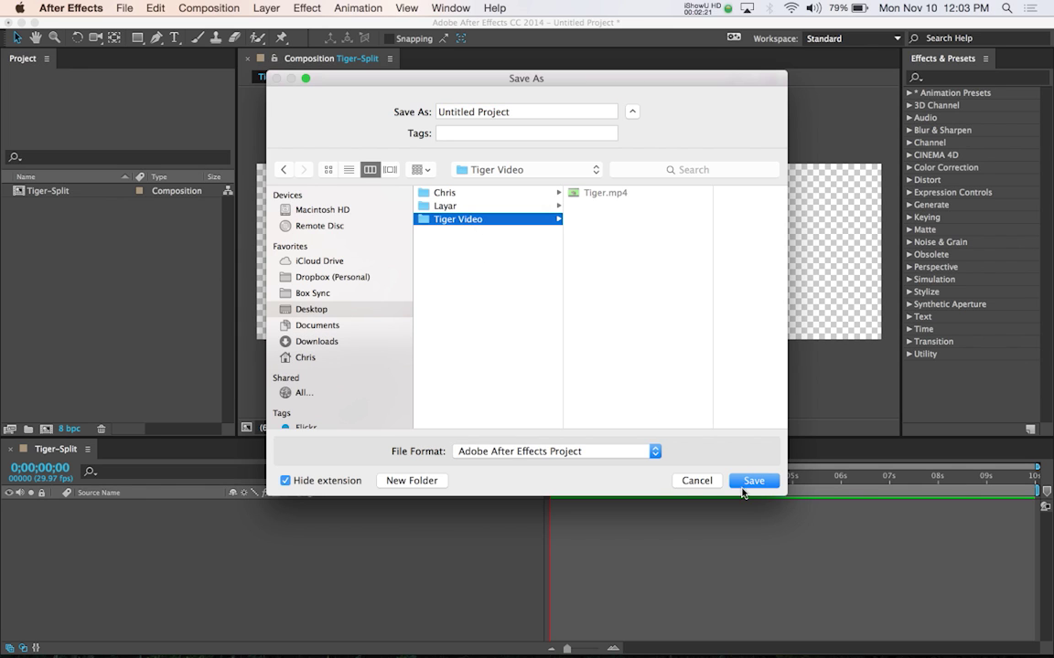
left_click(529, 113)
key("super+a")
type("Tiger")
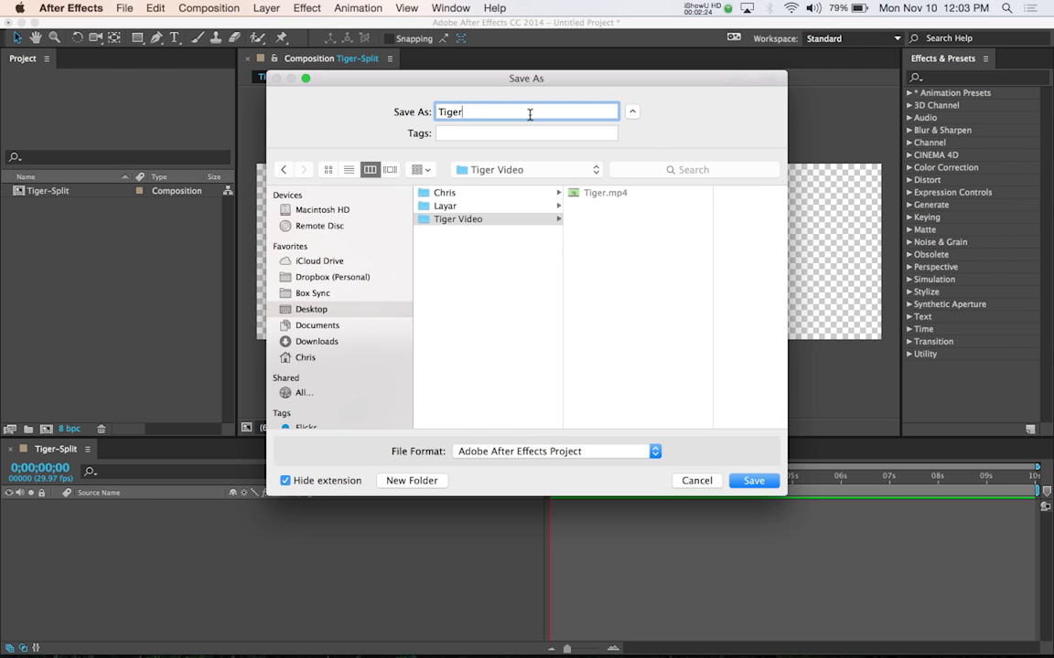
type("-Alpha-Video")
key("Return")
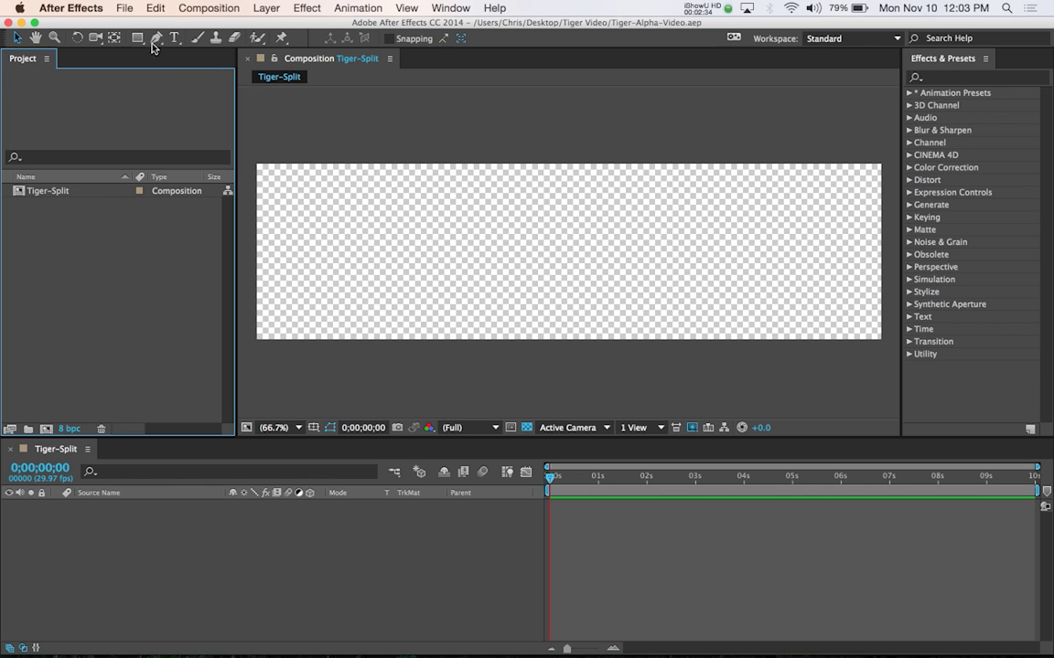
- Import the Tiger.mp4 footage file into the project
left_click(128, 9)
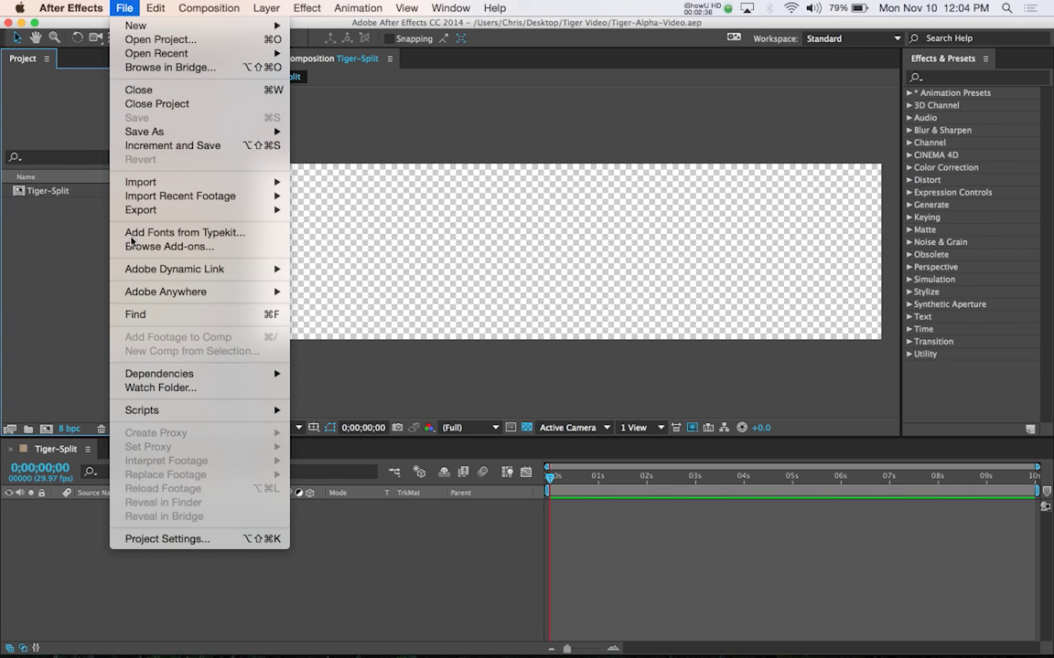
mouse_move(167, 187)
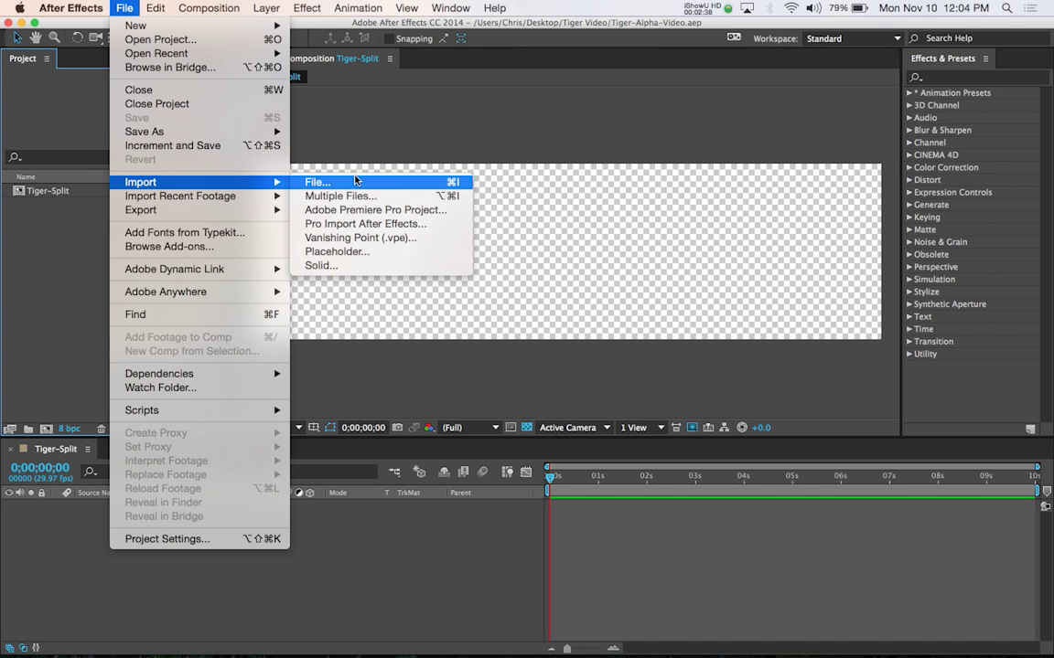
left_click(353, 182)
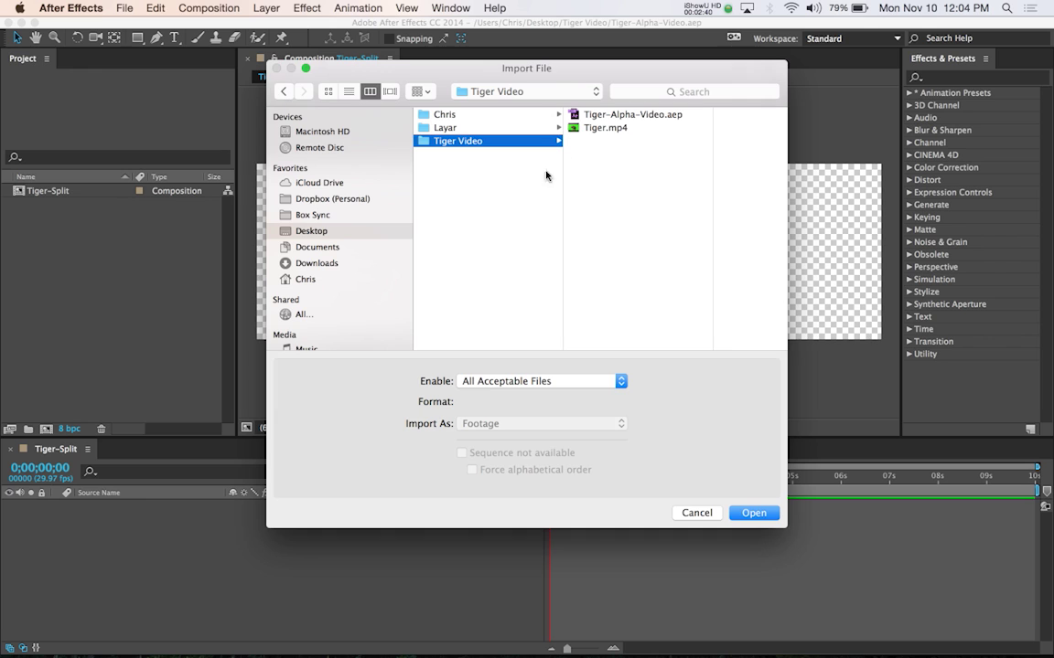
left_click(594, 128)
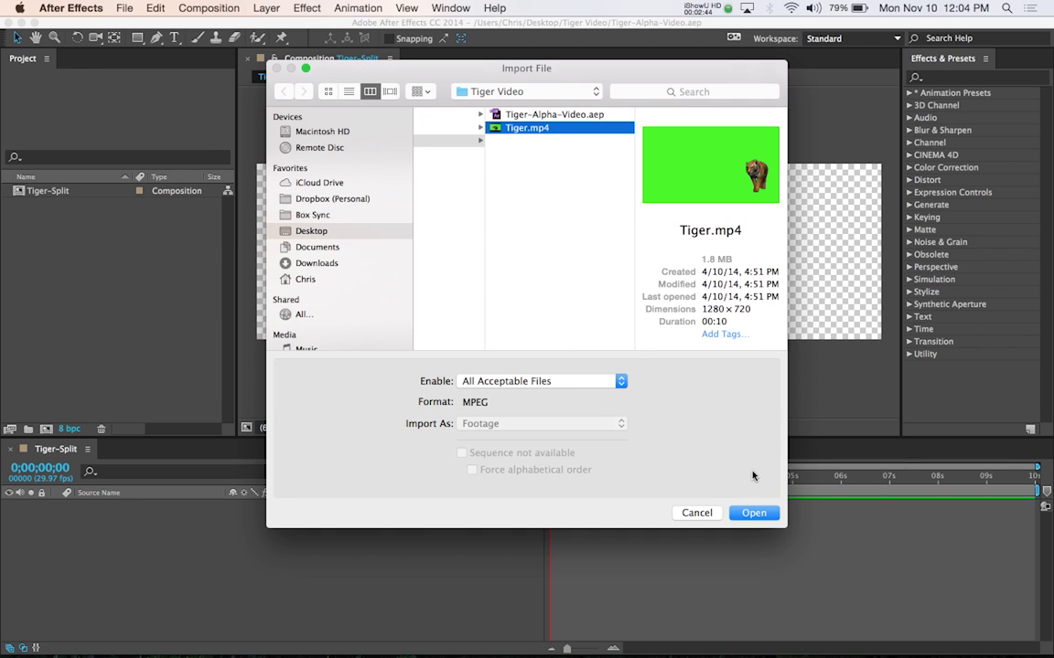
left_click(754, 513)
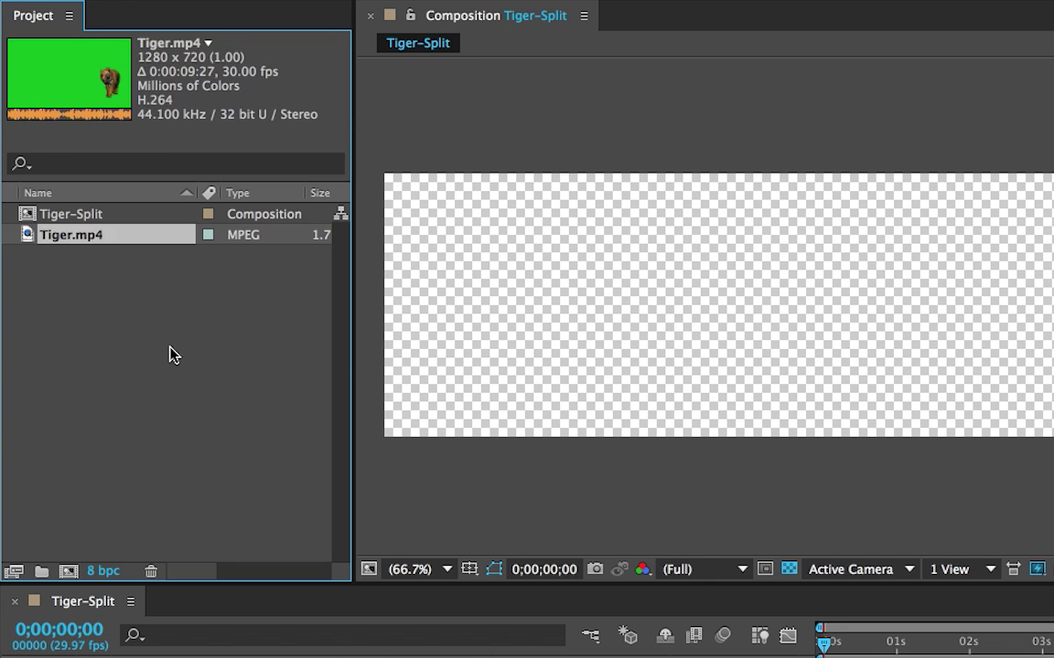
- Create a new Tiger composition from the Tiger.mp4 footage
left_click(46, 248)
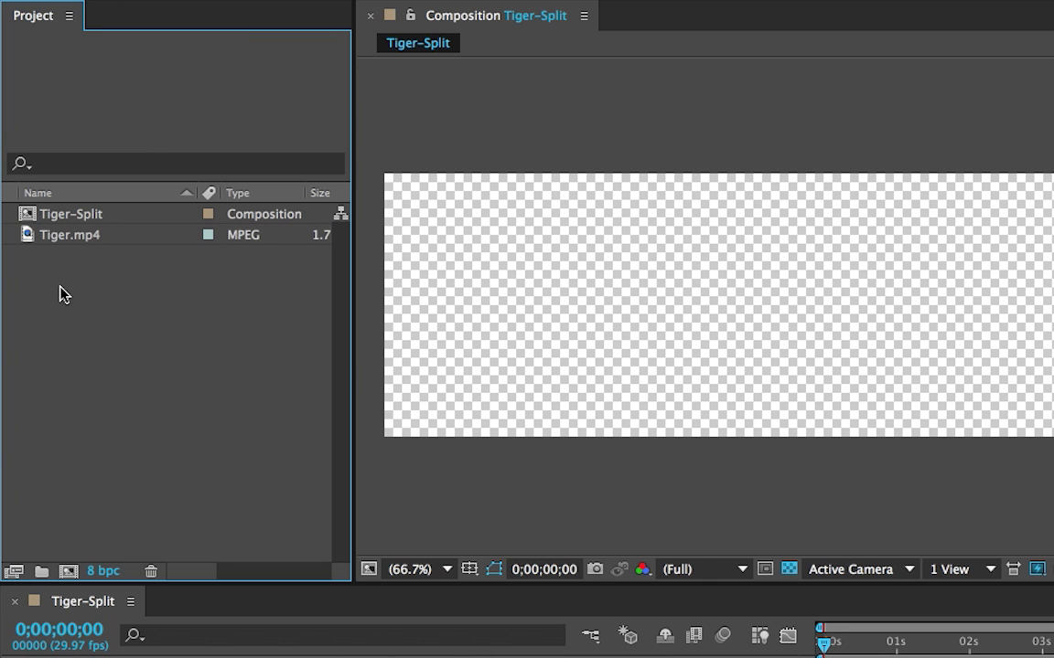
left_click(76, 241)
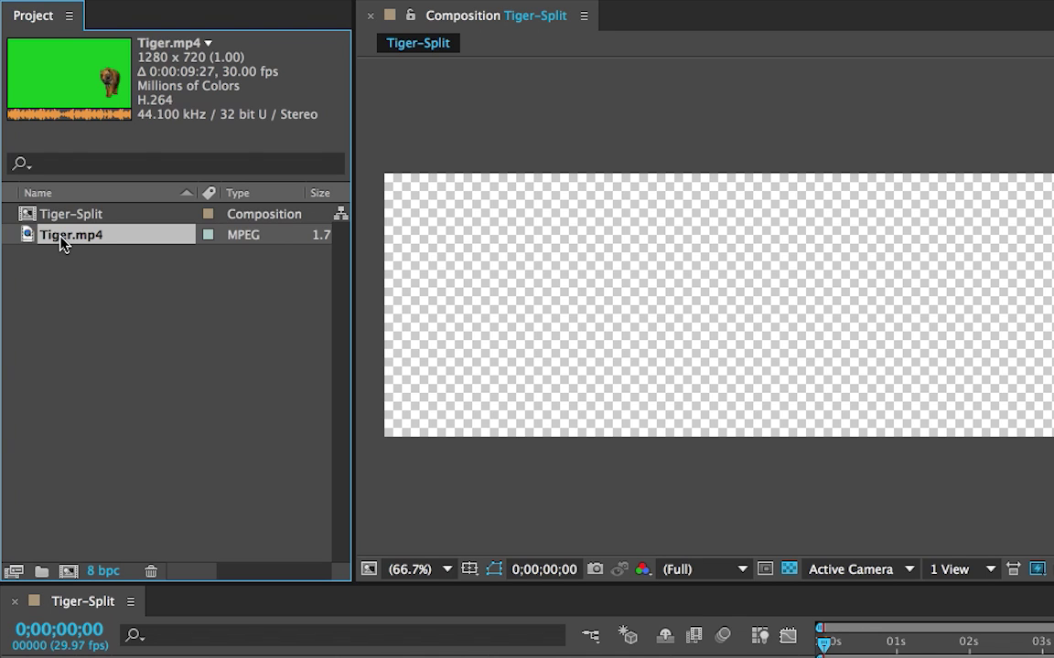
right_click(62, 242)
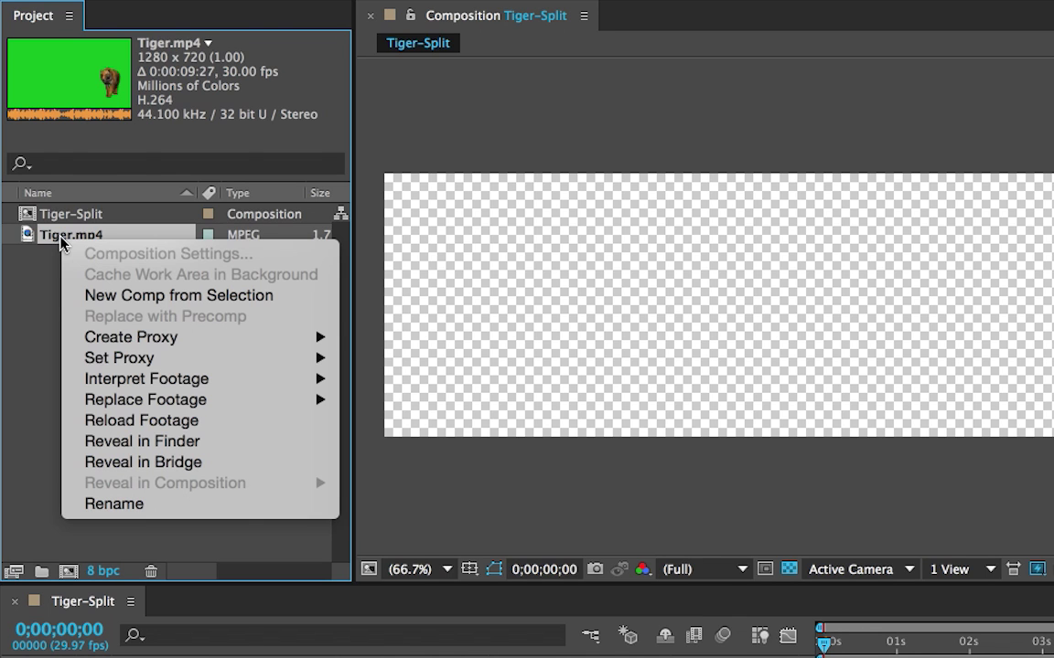
left_click(290, 300)
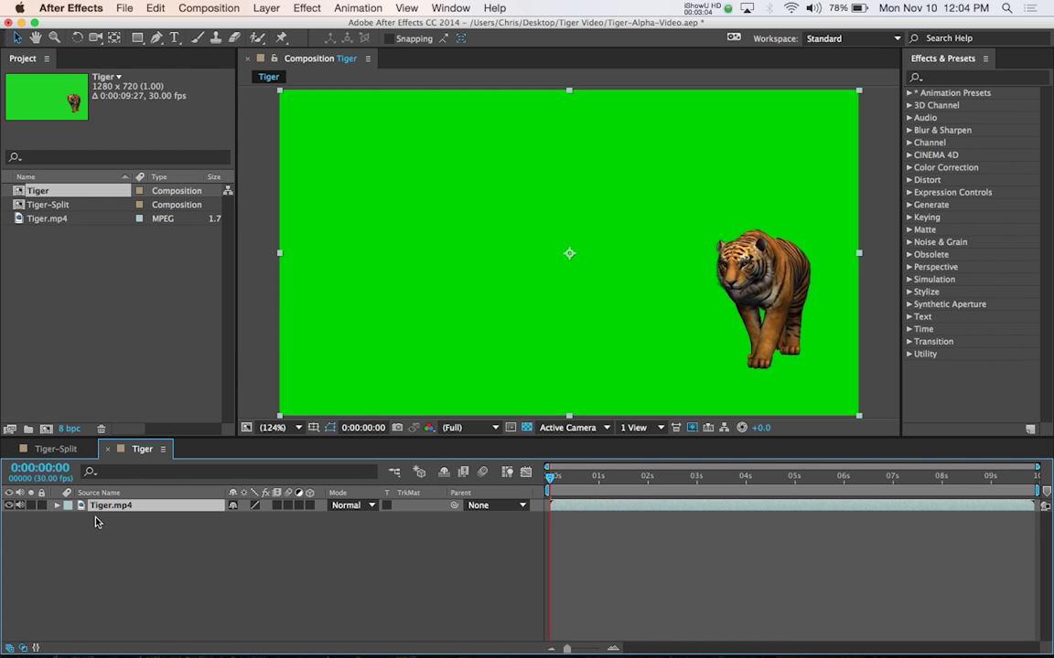
- Find Keylight (1.2) in Effects & Presets and apply it to the tiger footage
left_click(978, 76)
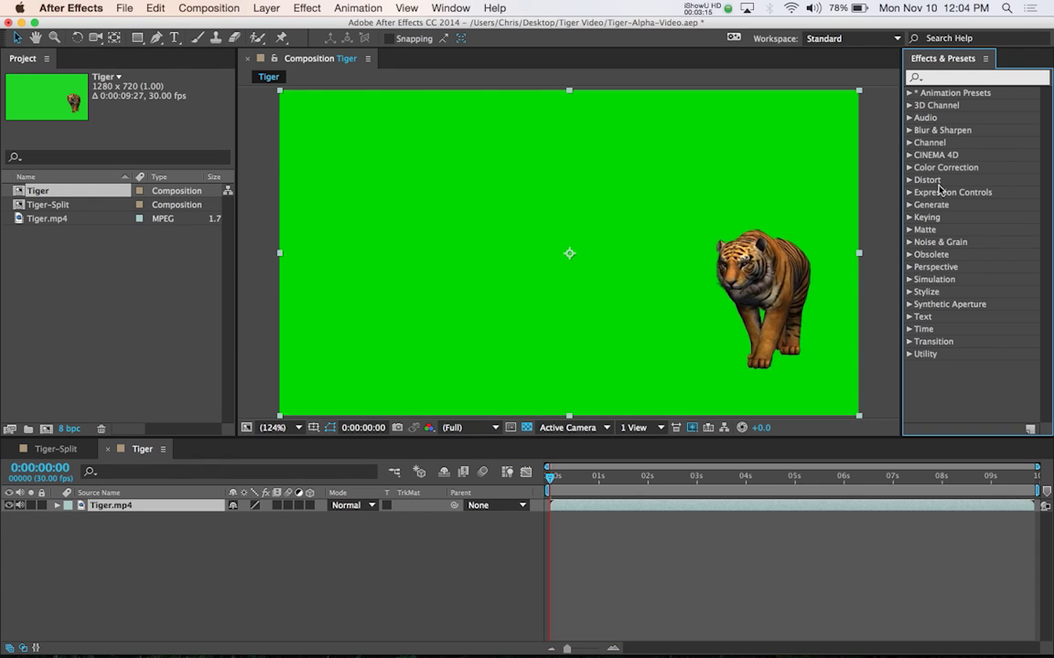
left_click(453, 10)
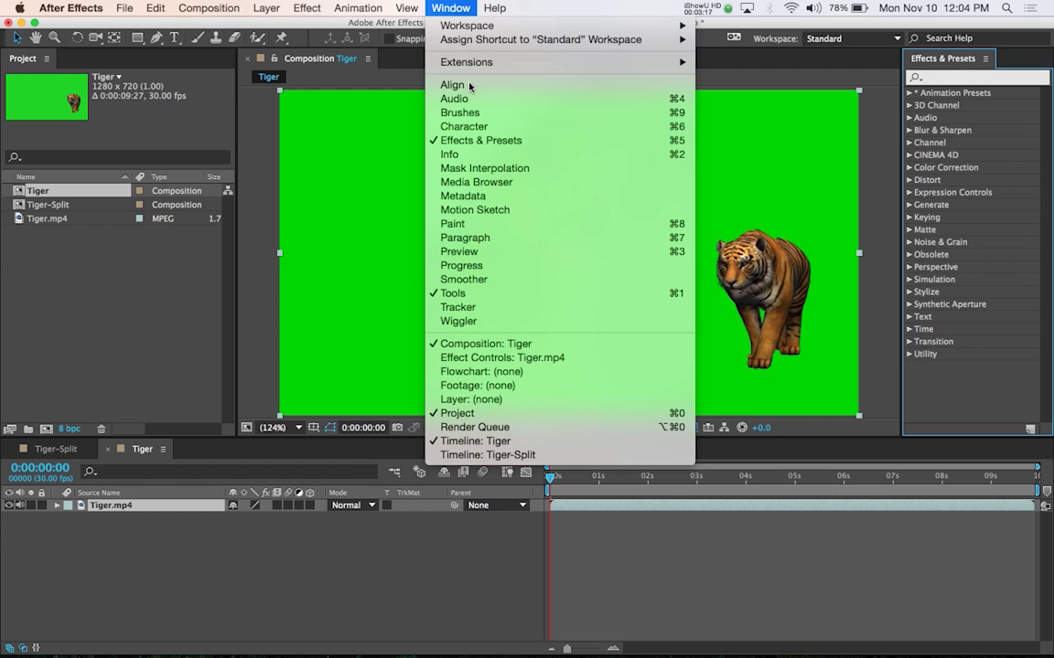
left_click(493, 141)
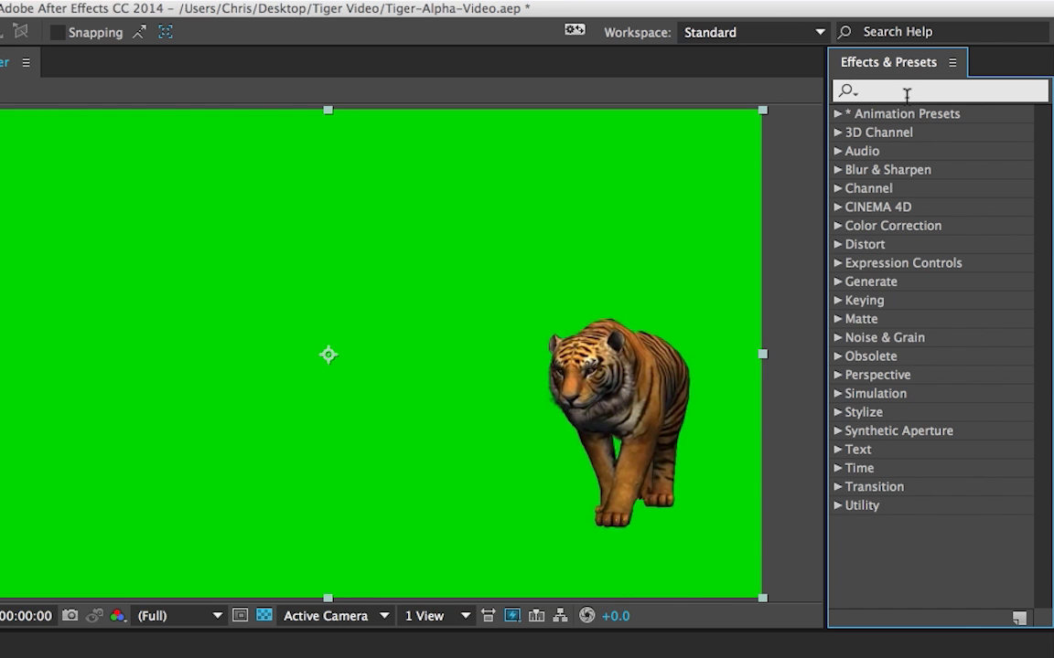
left_click(906, 91)
type("keylight")
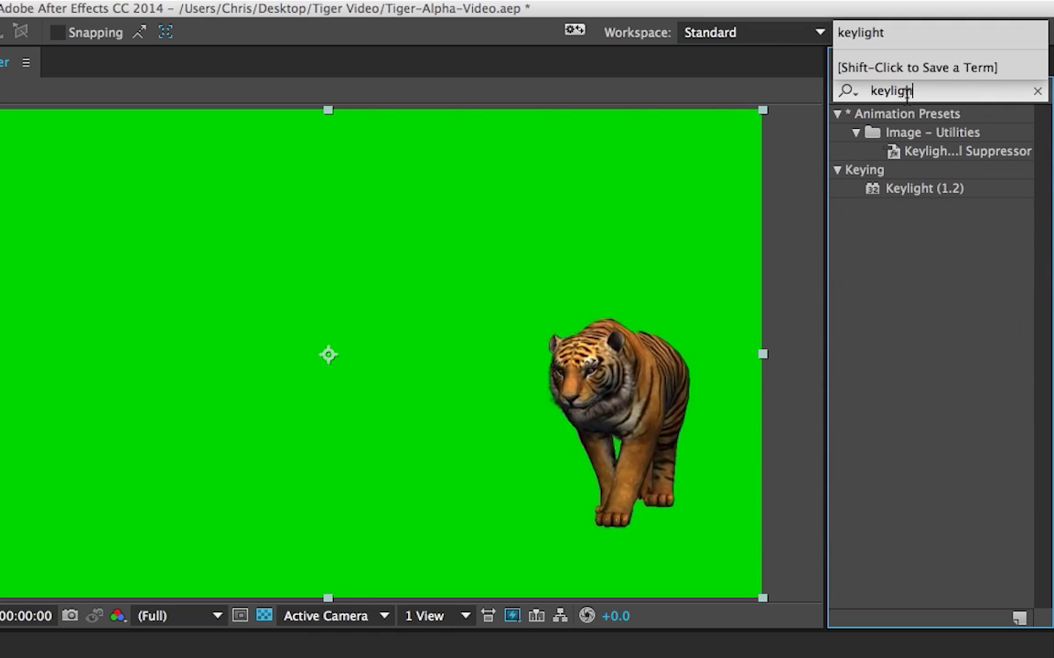
key("Return")
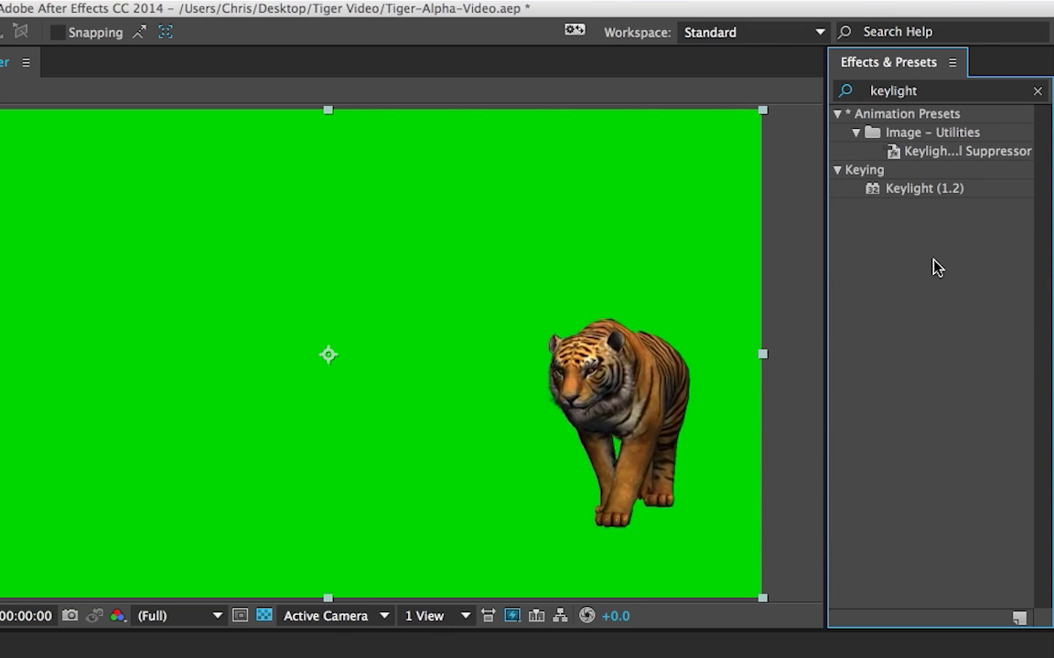
left_click(947, 193)
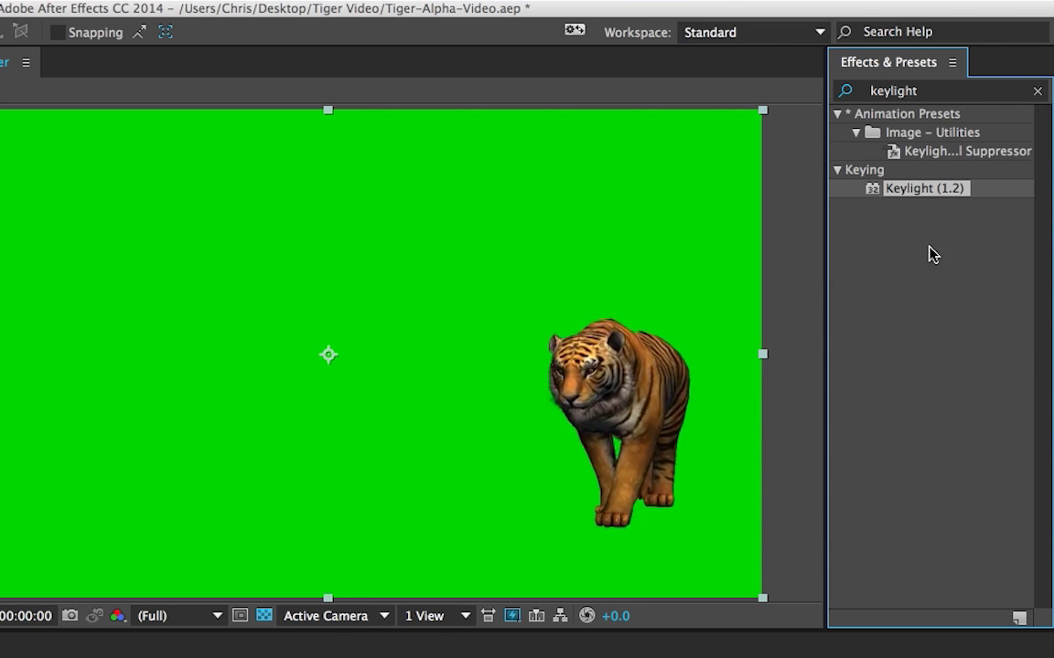
left_click_drag(929, 194, 344, 340)
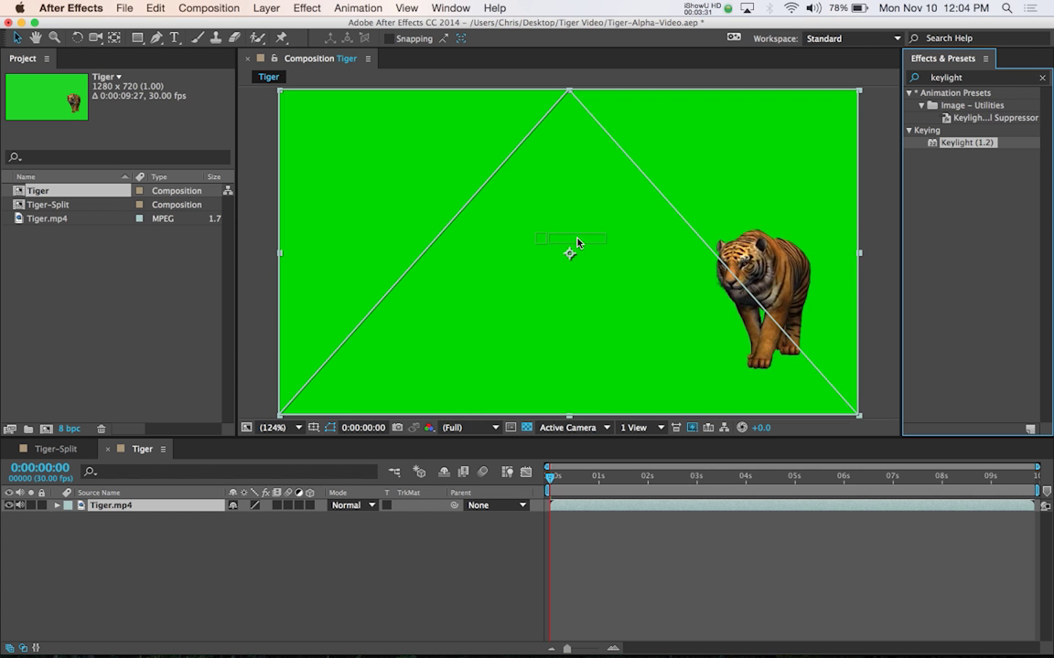
left_click_drag(577, 242, 576, 244)
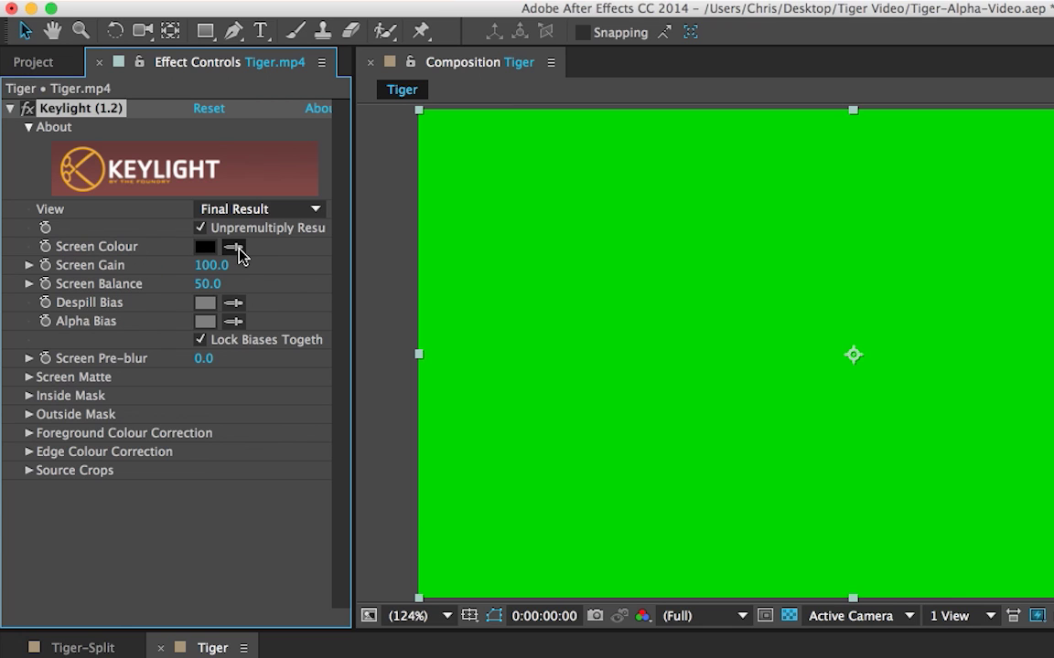
- Sample the green background as Keylight's Screen Colour and check the key against transparency
left_click(234, 249)
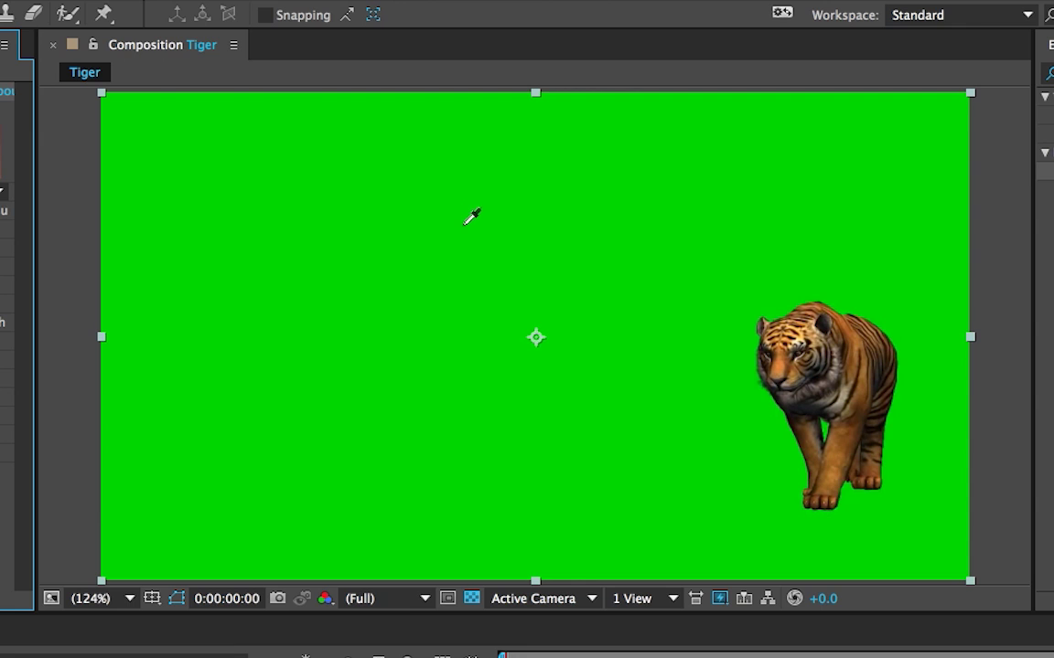
left_click(465, 223)
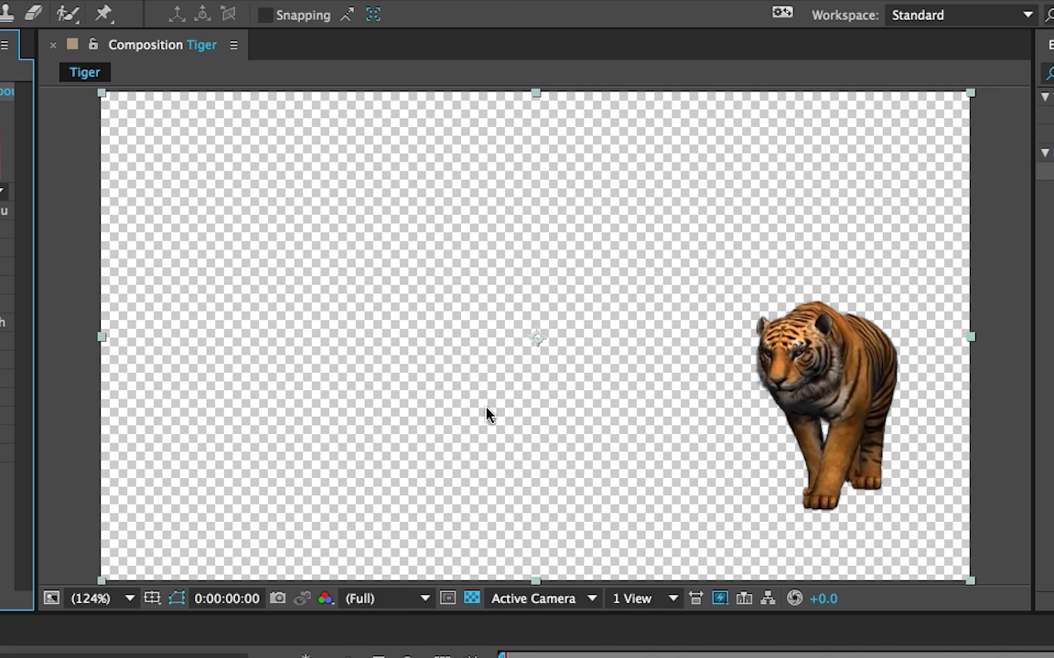
left_click(472, 602)
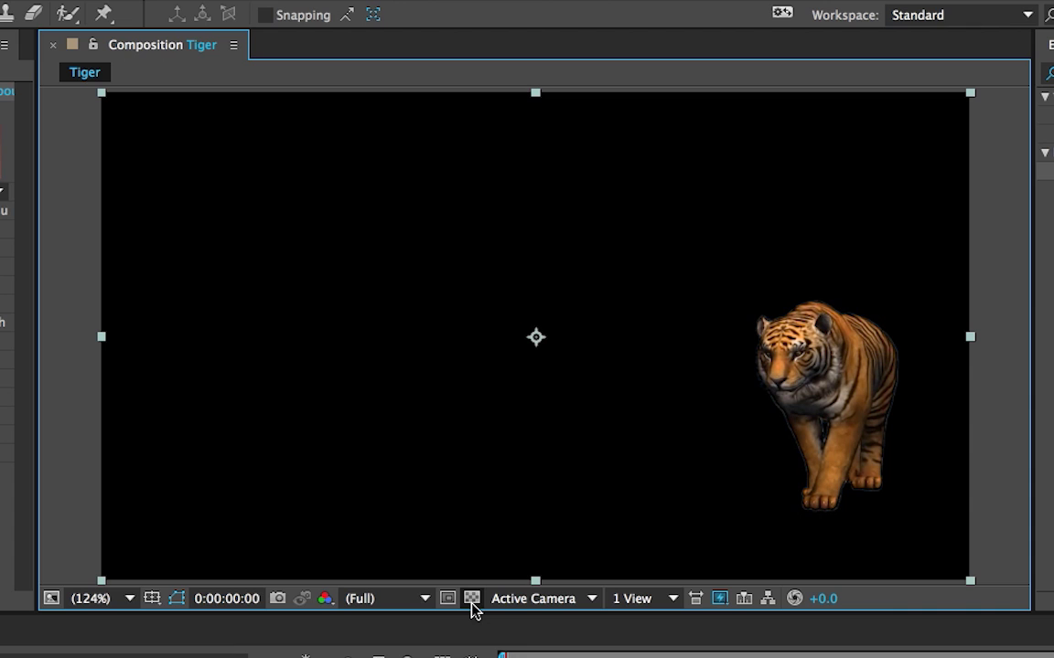
left_click(472, 602)
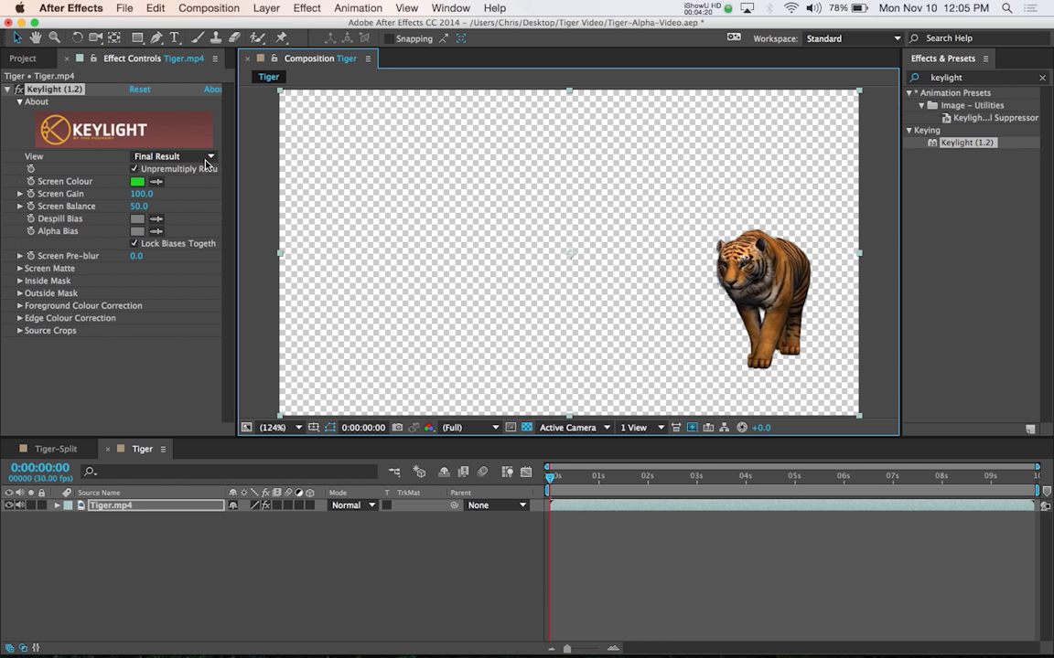
- Switch Keylight's view to Combined Matte and scrub the timeline to inspect it
left_click(210, 159)
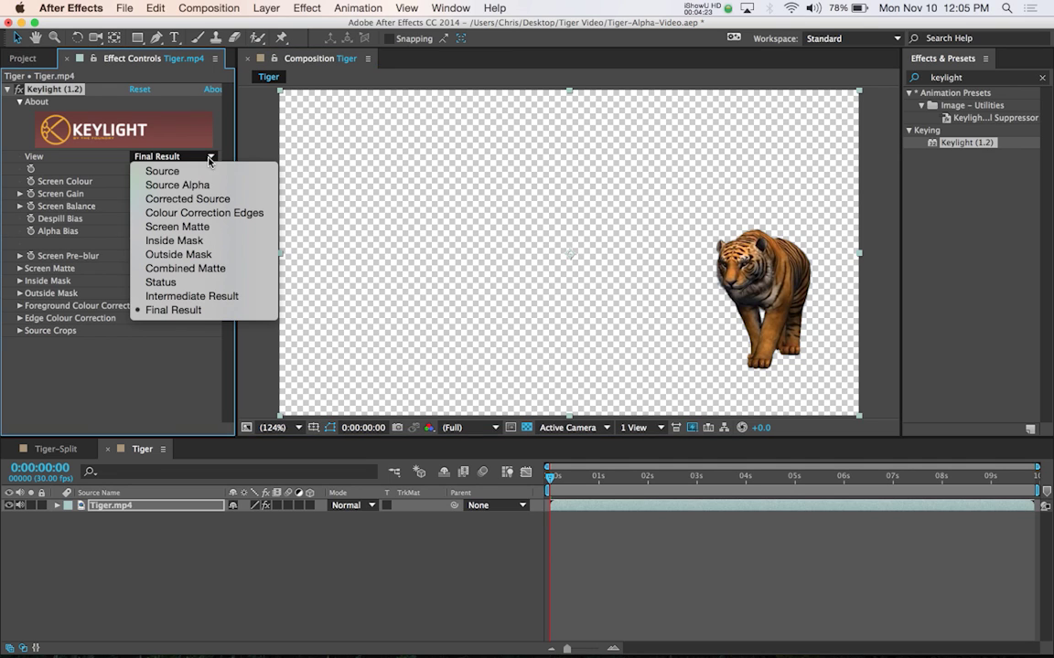
left_click(206, 269)
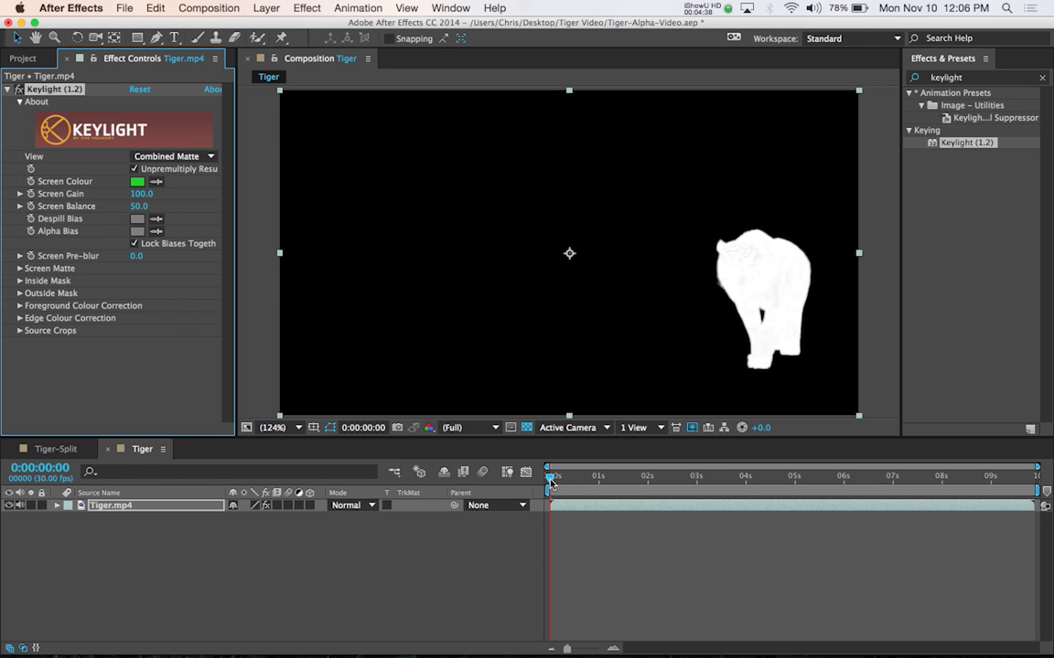
left_click_drag(549, 483, 819, 484)
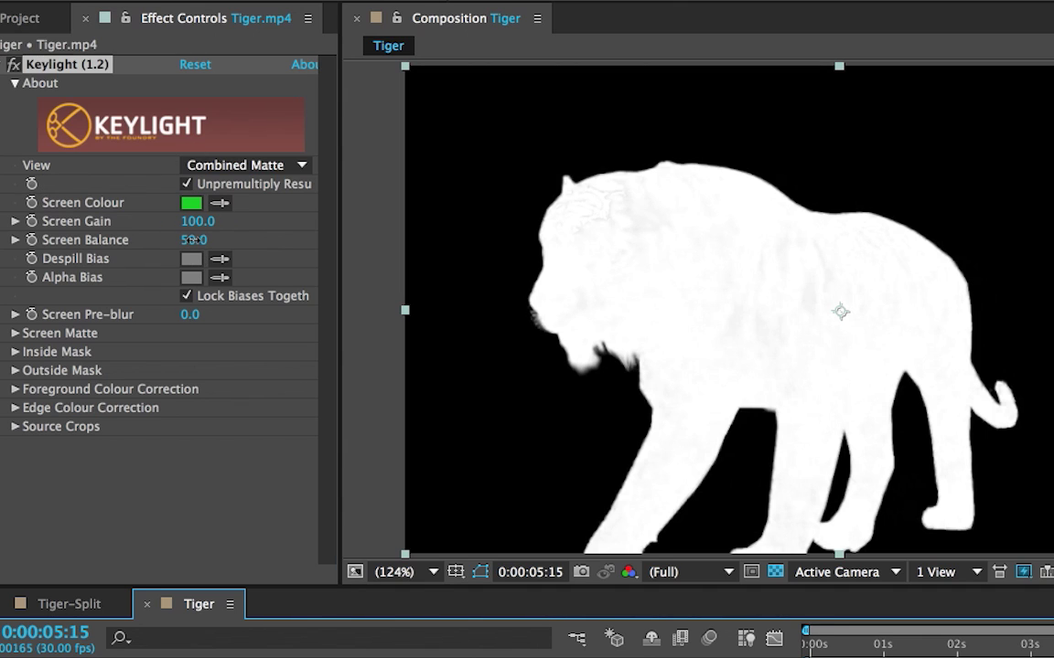
- Lower Screen Balance to 0.0 and set Keylight's view back to Final Result
left_click_drag(188, 240, 129, 238)
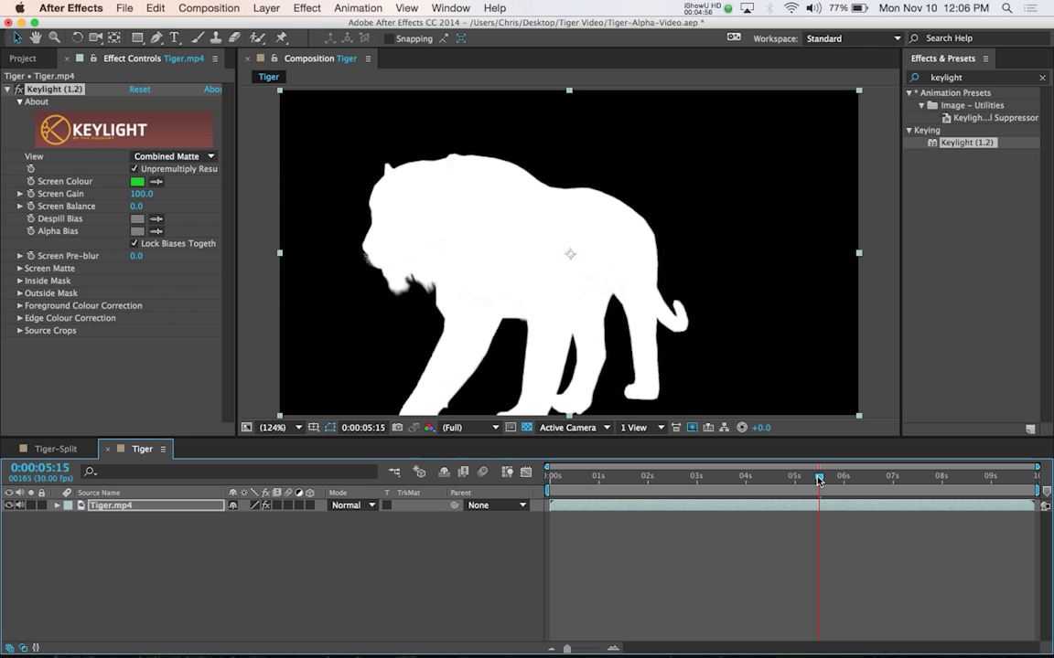
left_click_drag(819, 478, 709, 476)
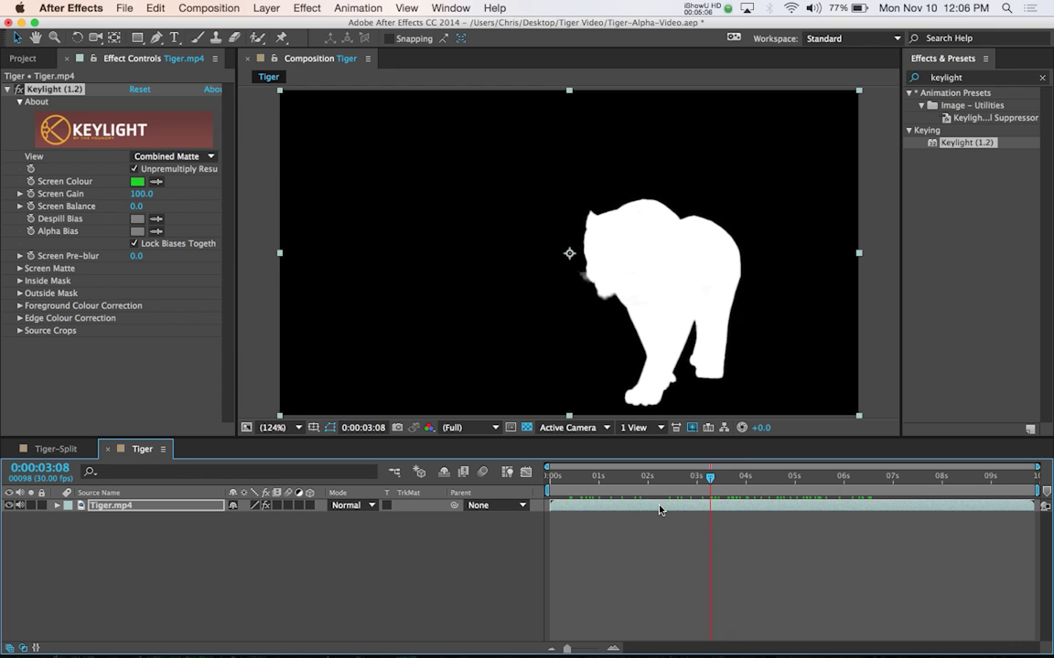
left_click(210, 158)
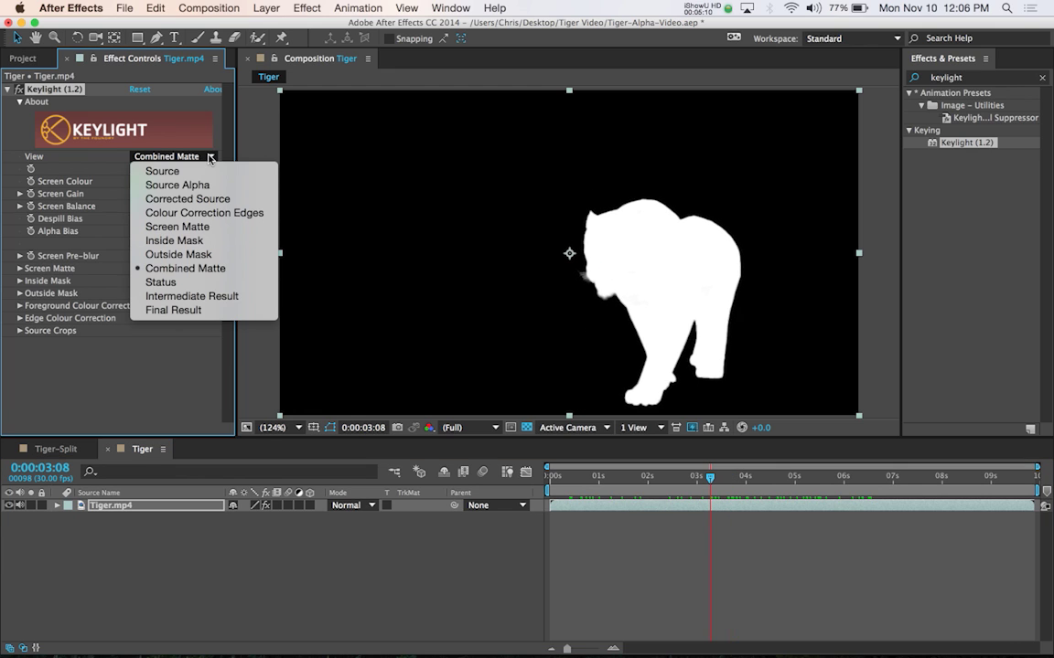
left_click(187, 310)
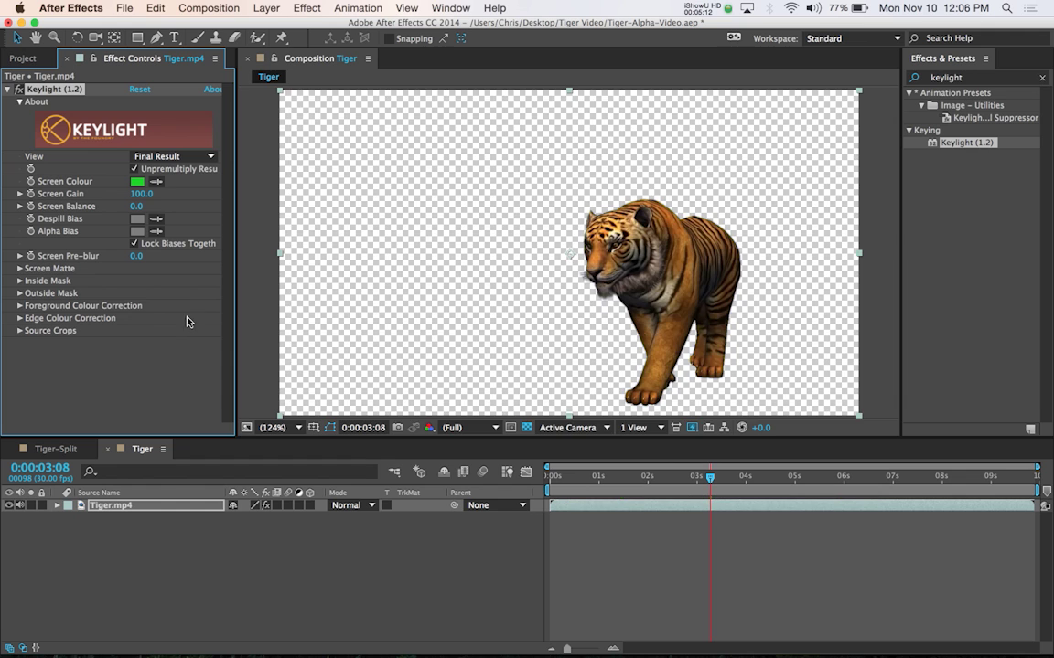
- Rename the Tiger composition to Tiger-Key in the Project panel
left_click(27, 61)
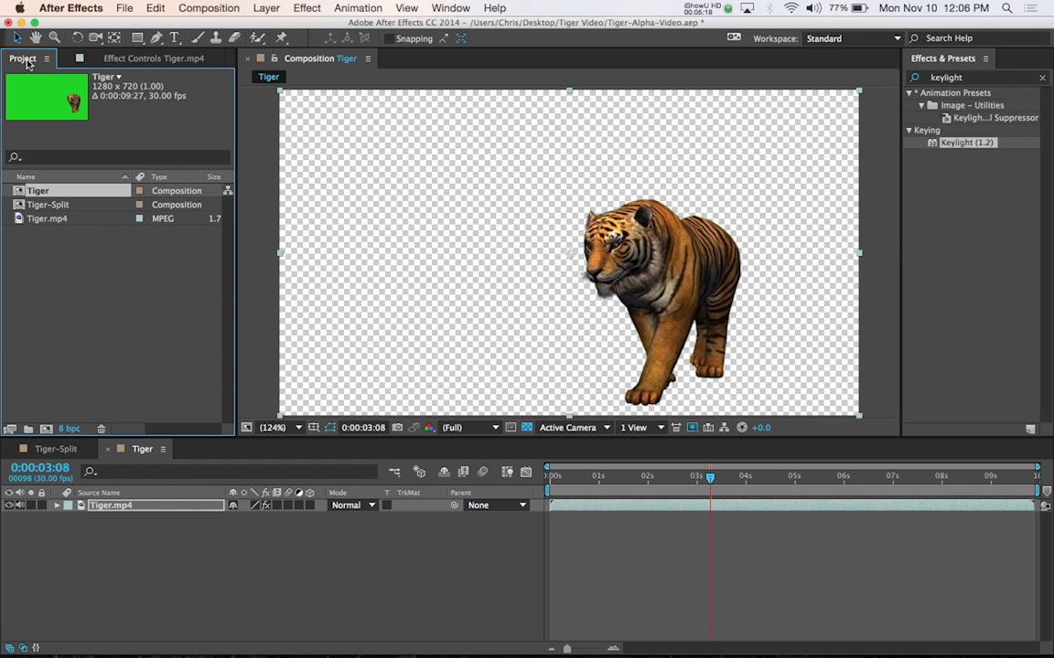
right_click(40, 194)
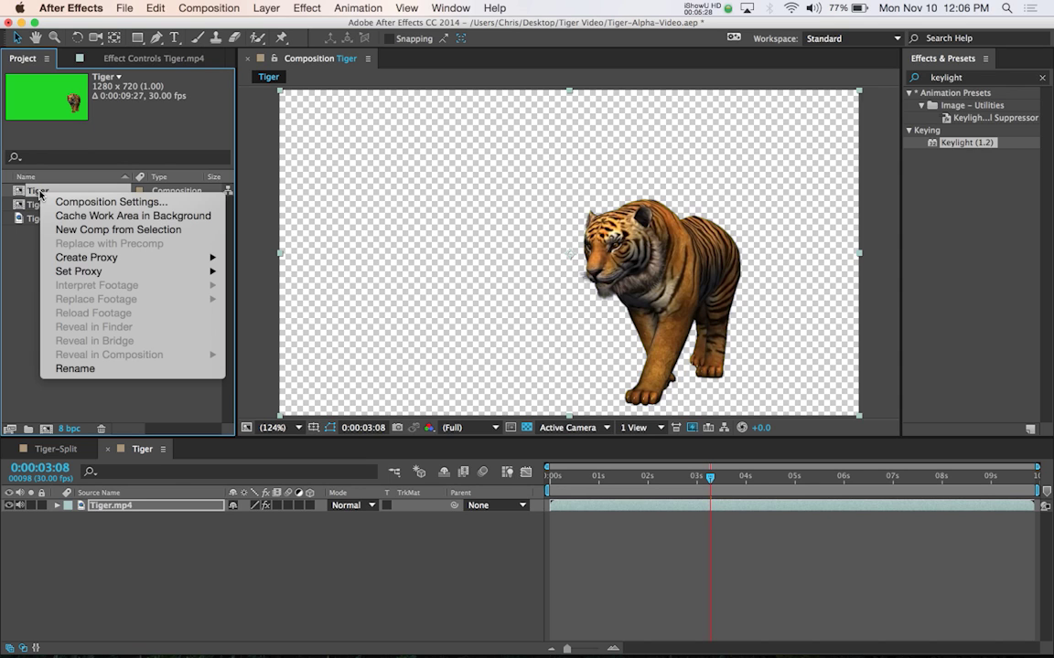
left_click(88, 371)
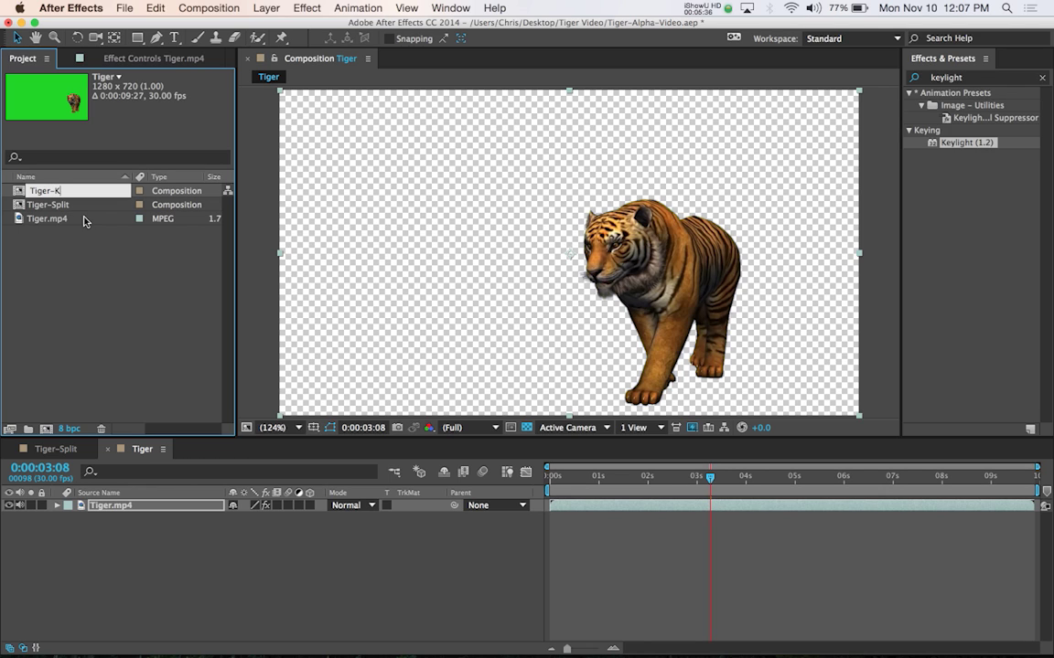
type("-Key")
key("Return")
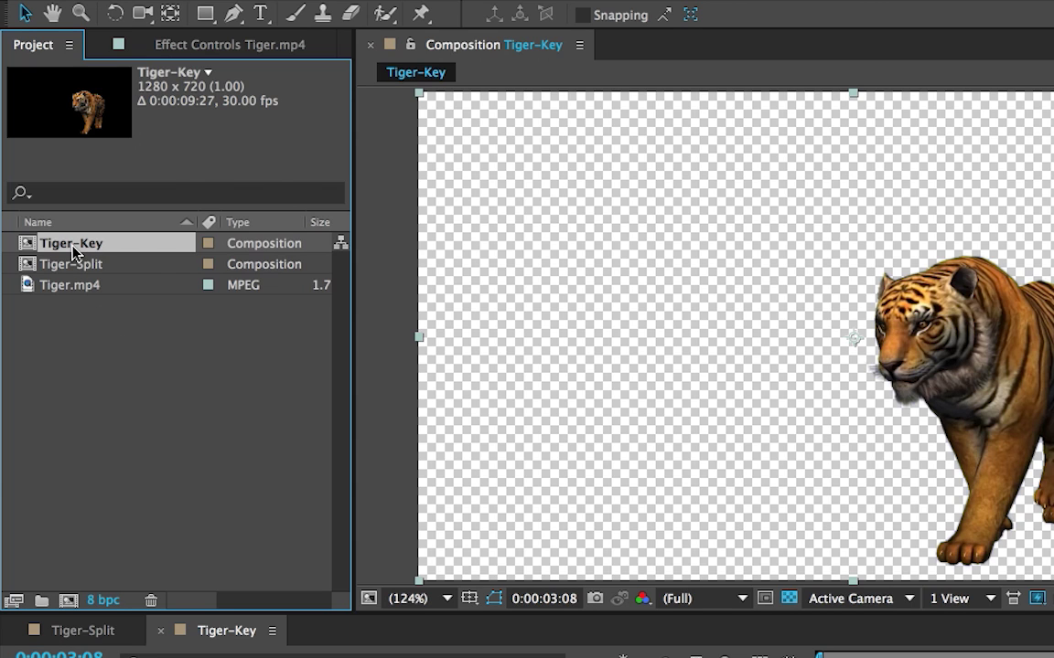
- Nest Tiger-Key in a new composition and rename it Tiger-Alpha
right_click(75, 252)
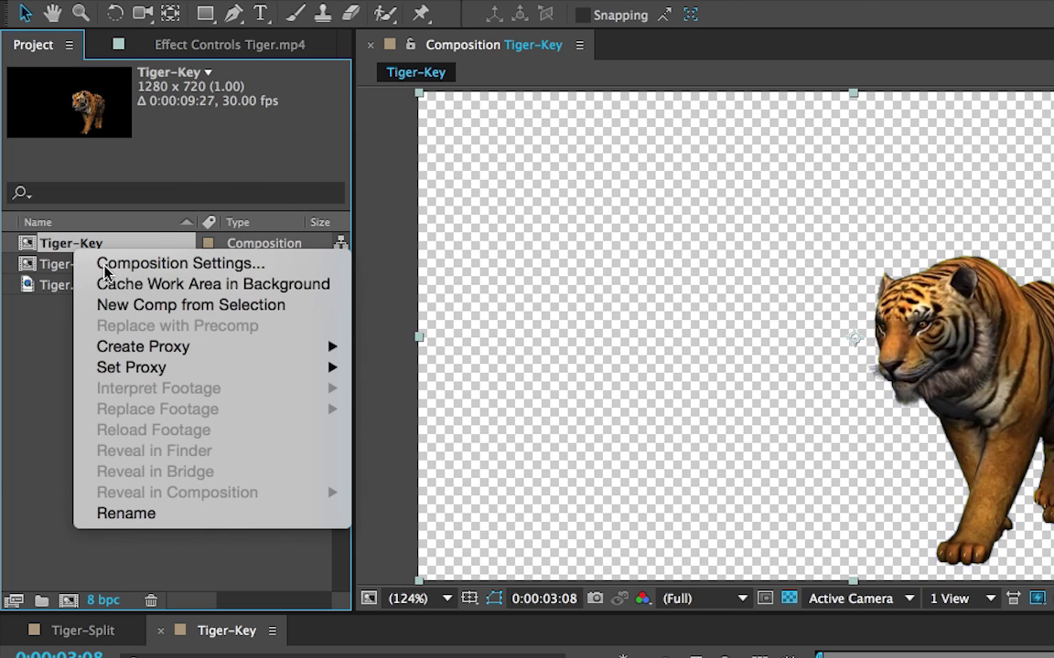
left_click(114, 309)
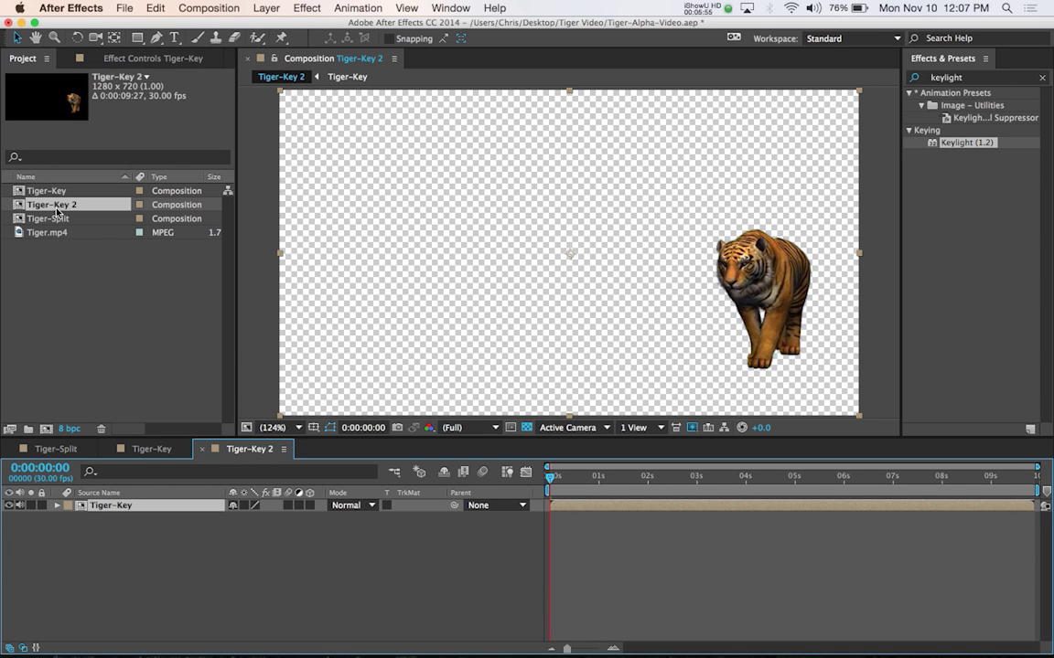
left_click(52, 209)
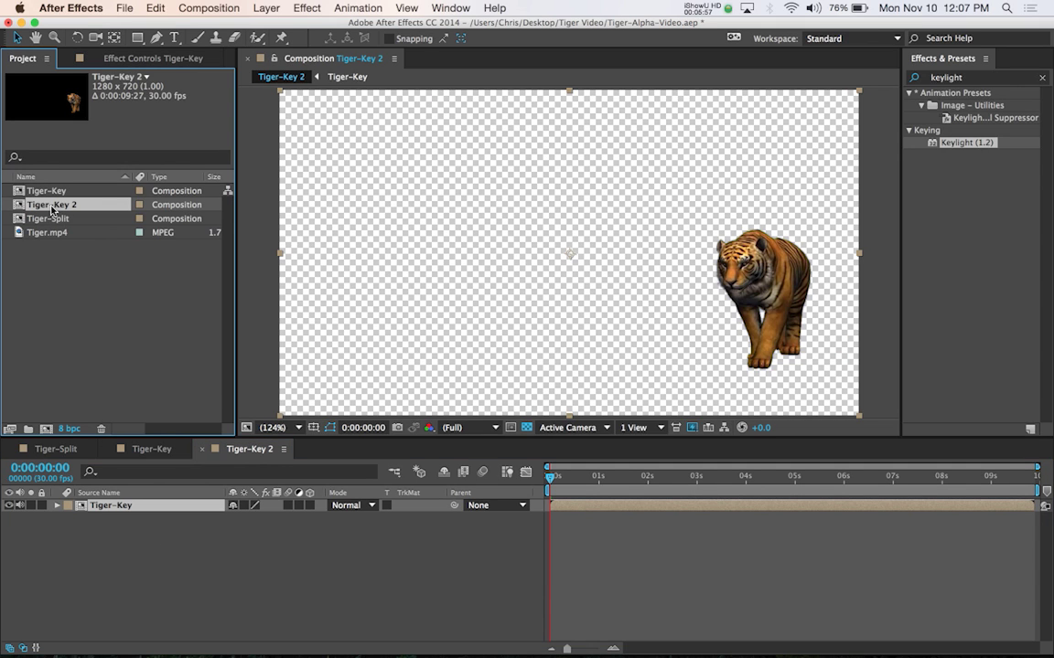
right_click(52, 208)
left_click(92, 385)
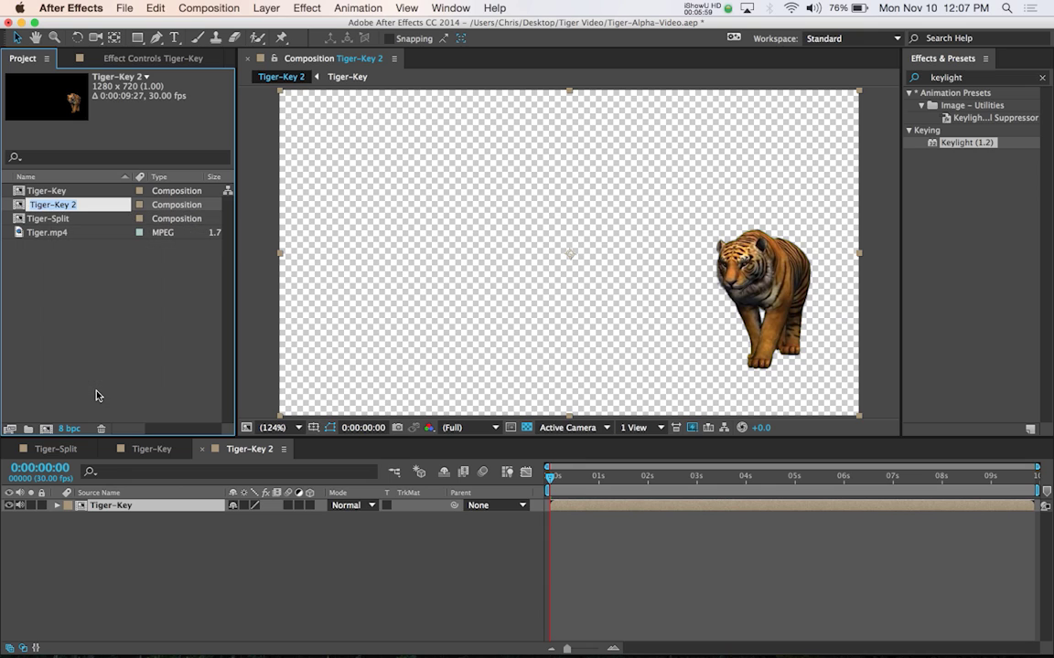
key("Right")
type("Alpha")
key("Return")
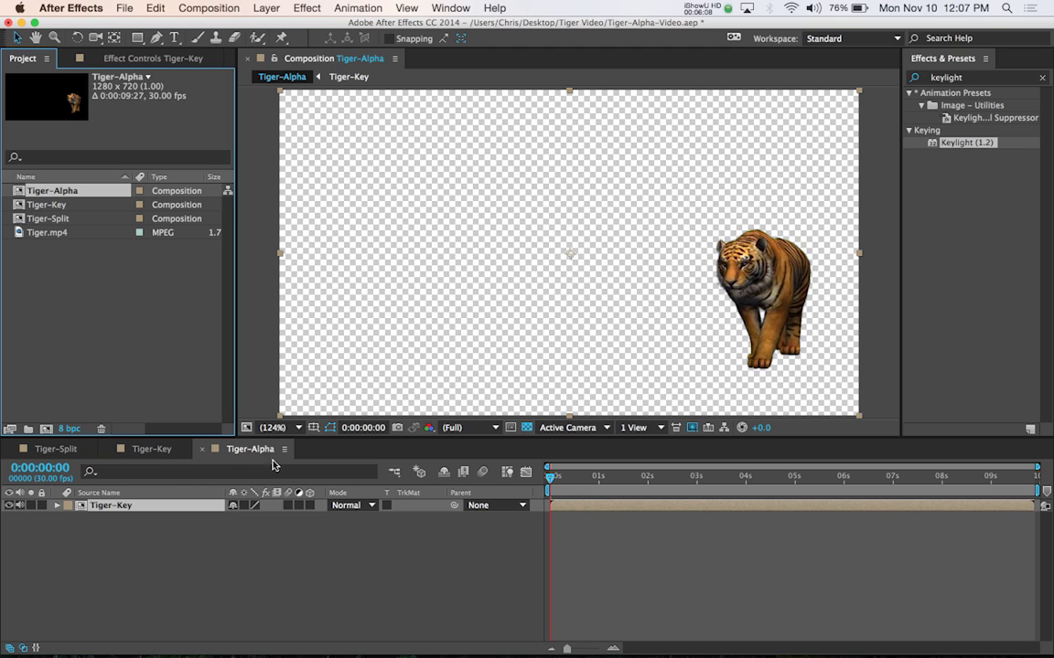
- Begin adding a new solid layer to the Tiger-Alpha composition
left_click(216, 571)
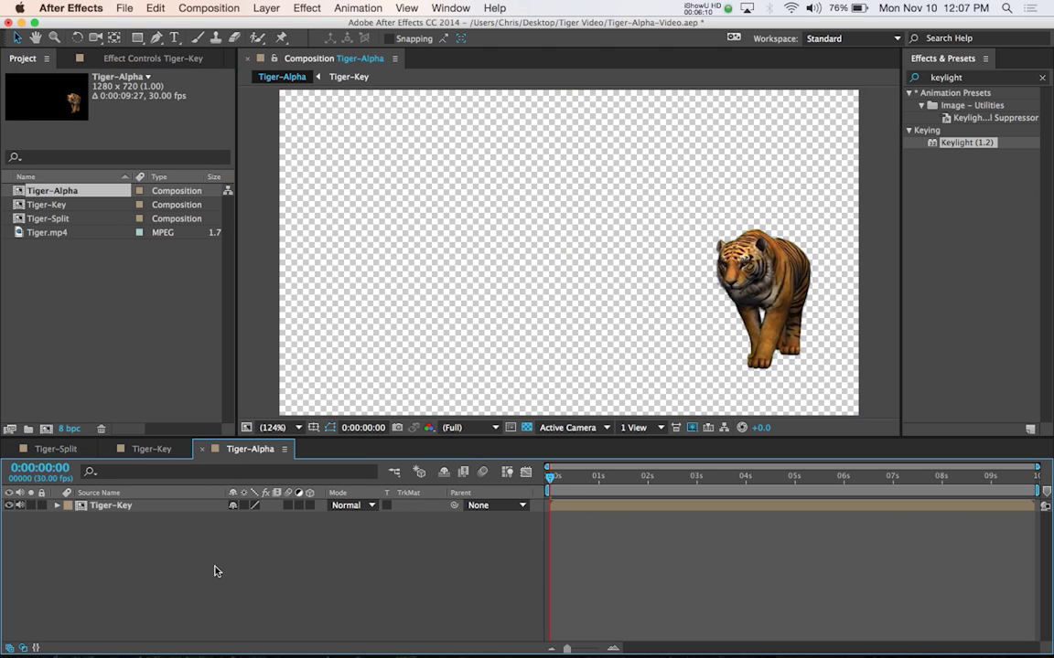
right_click(151, 546)
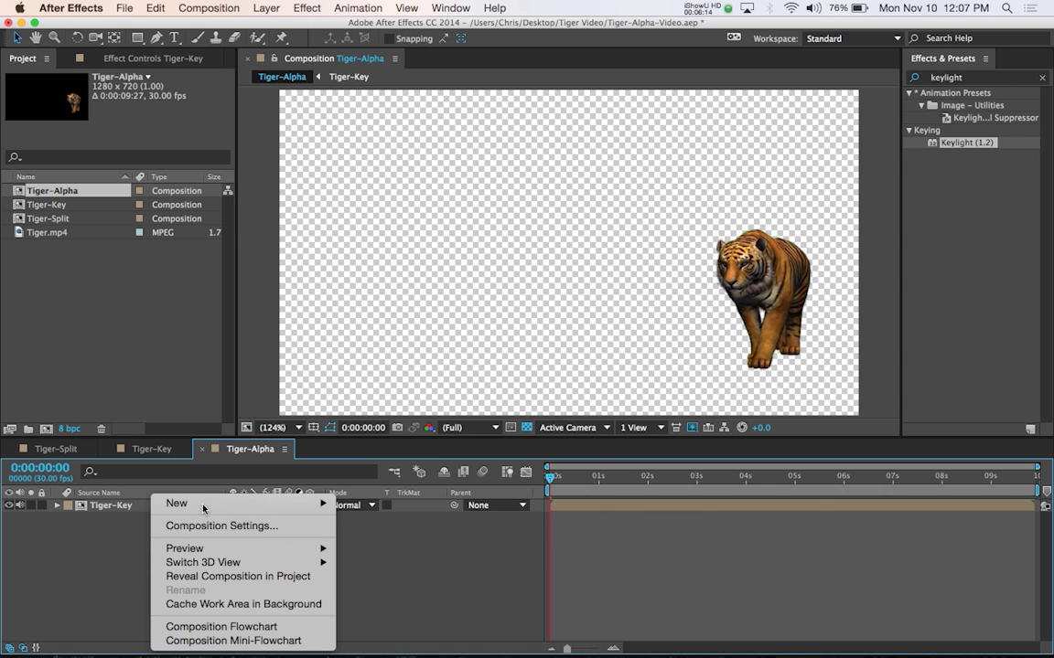
mouse_move(204, 505)
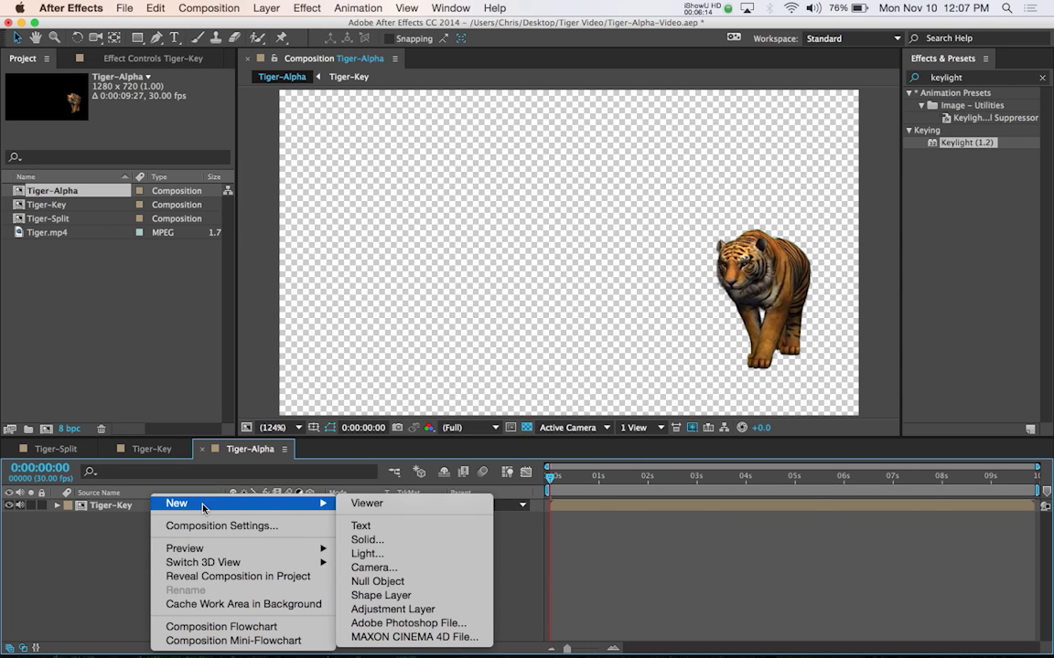
left_click(376, 546)
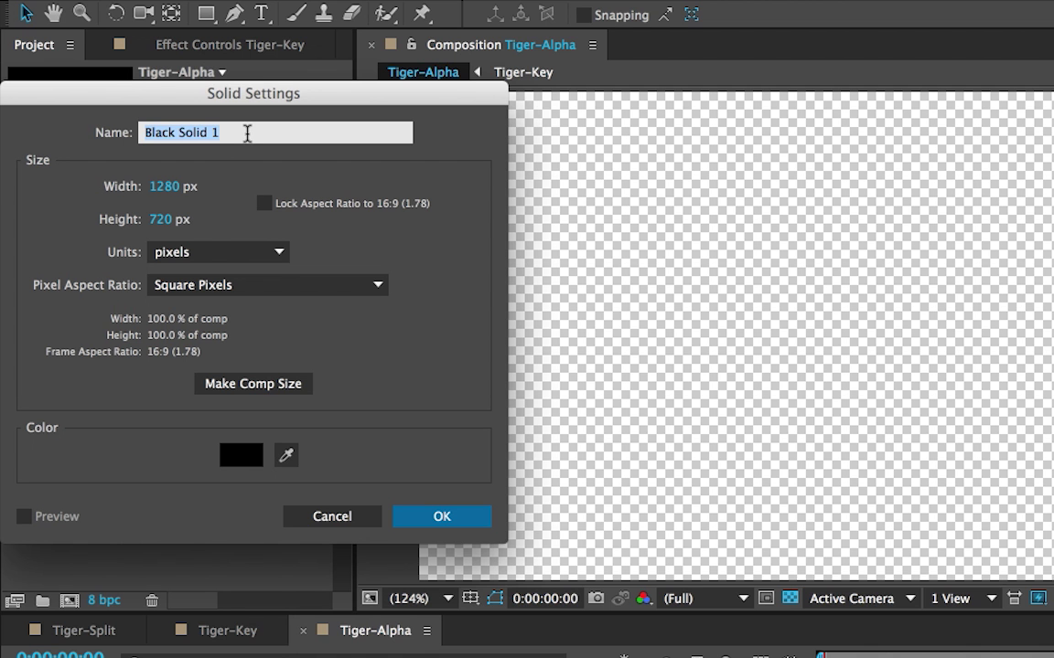
- Make the solid pure black, create it, and move it beneath Tiger-Key
left_click(242, 457)
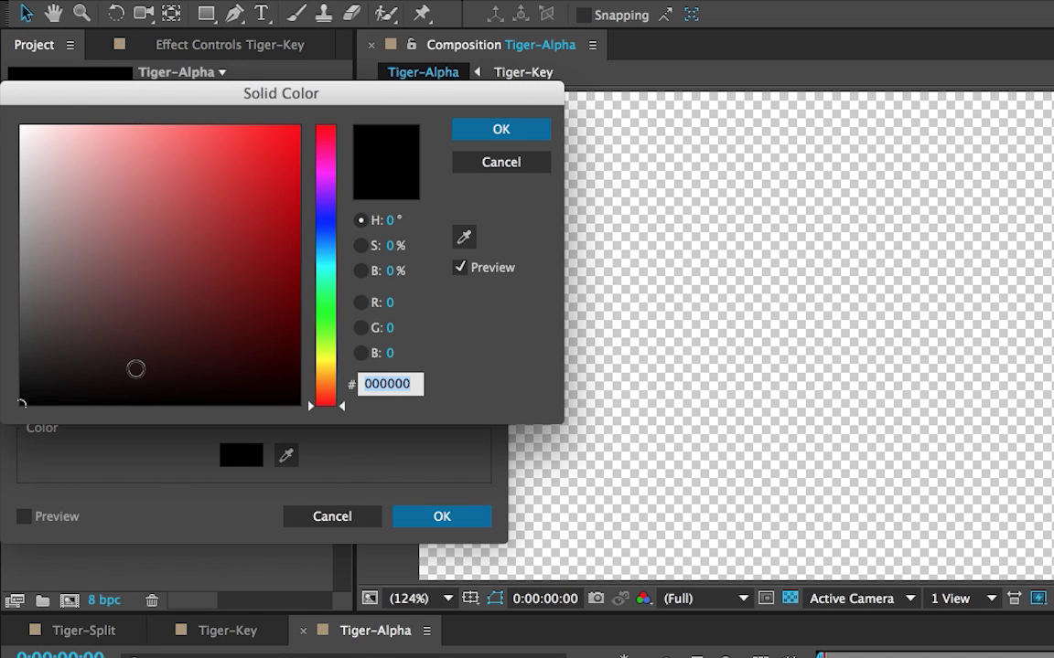
left_click(223, 174)
left_click(266, 227)
left_click(188, 317)
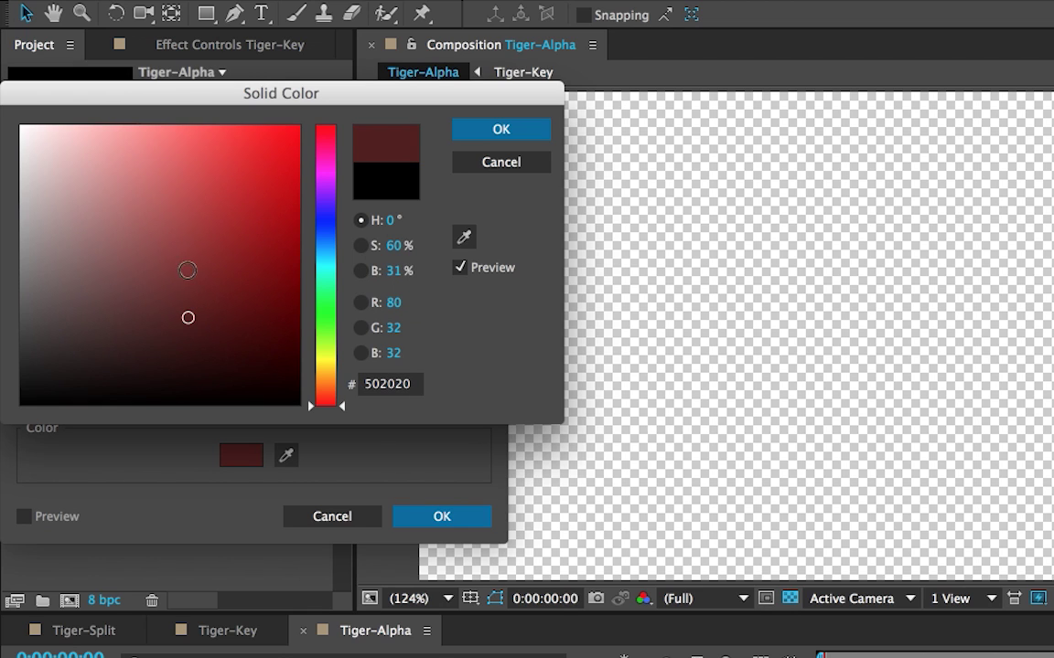
left_click(254, 139)
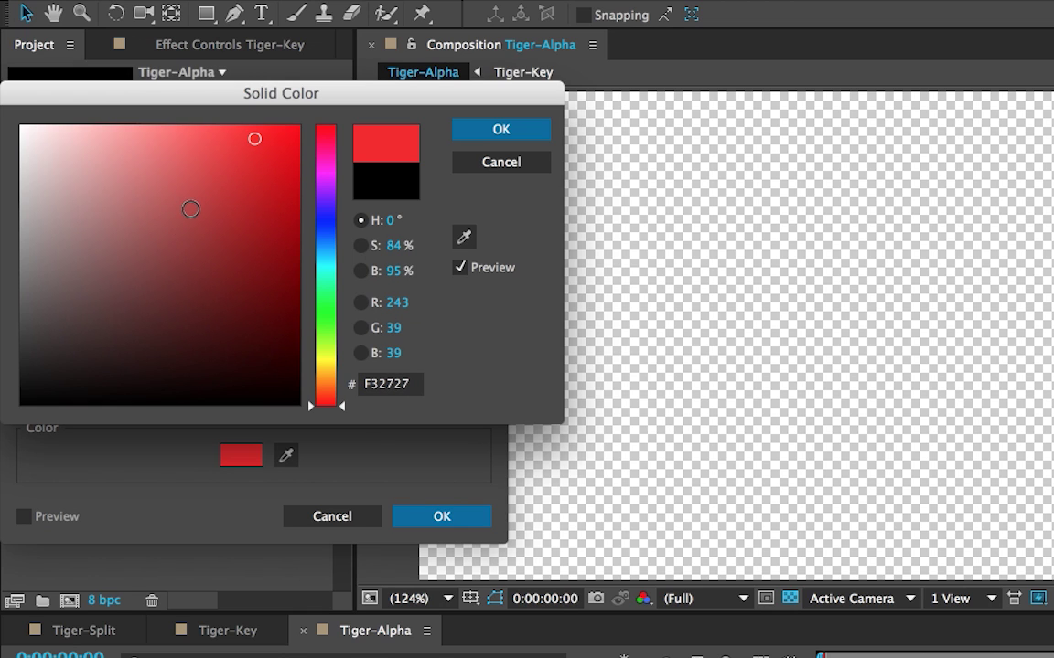
left_click(208, 164)
left_click_drag(123, 289, 3, 485)
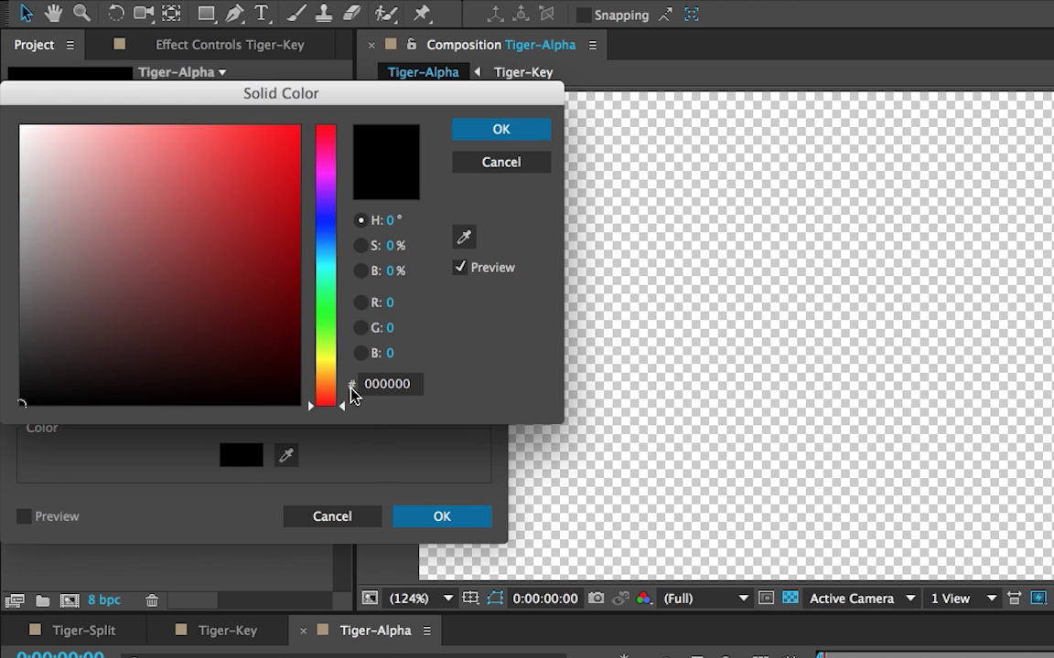
left_click(505, 132)
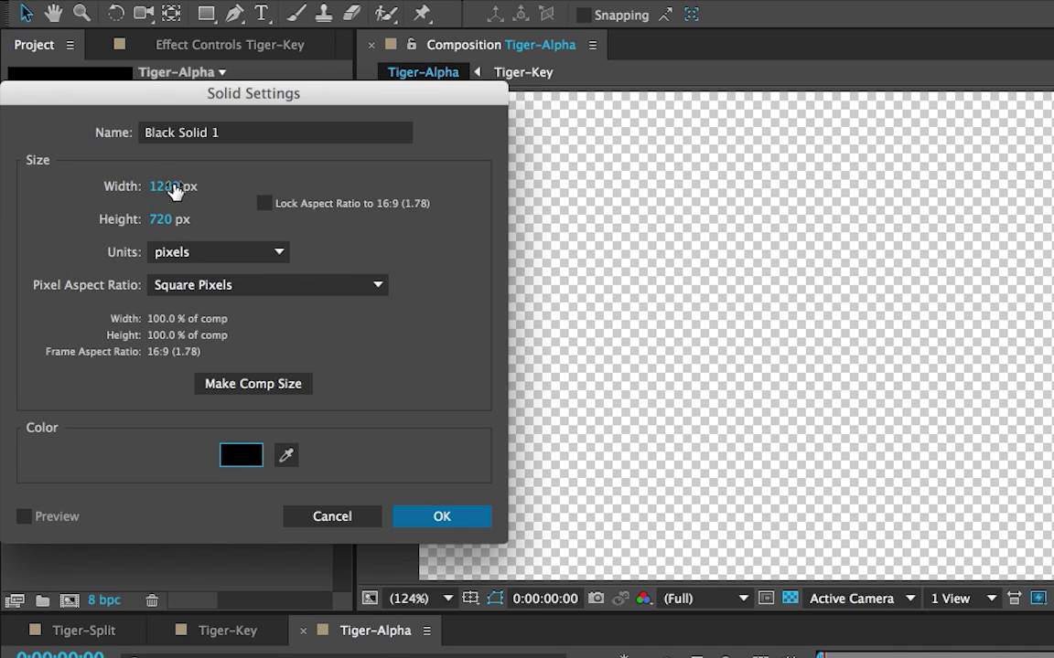
left_click(438, 512)
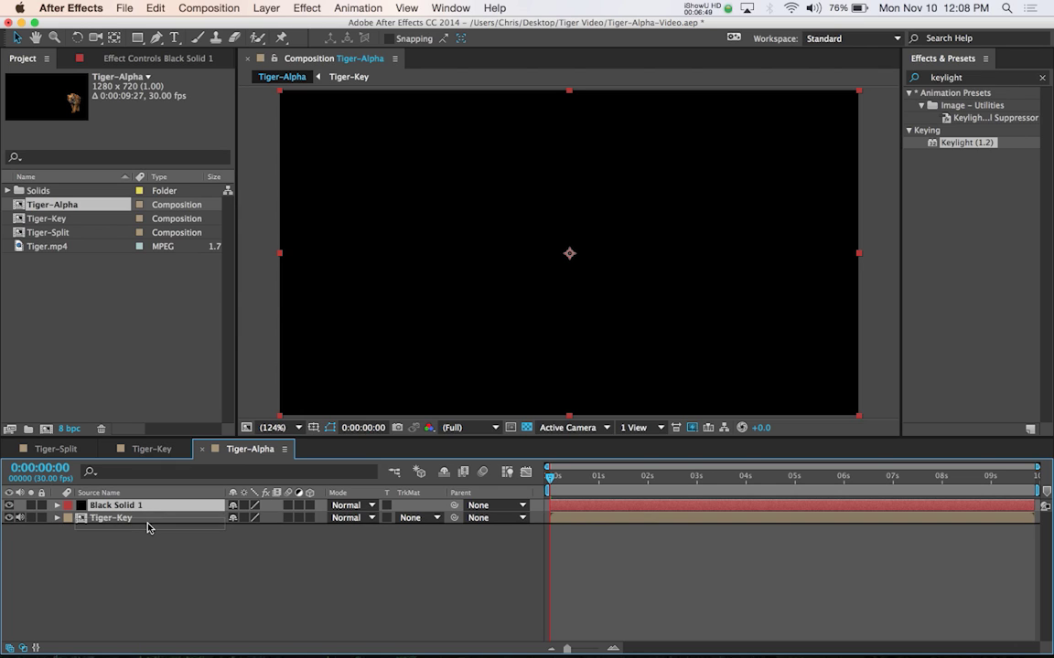
key("super+bracketleft")
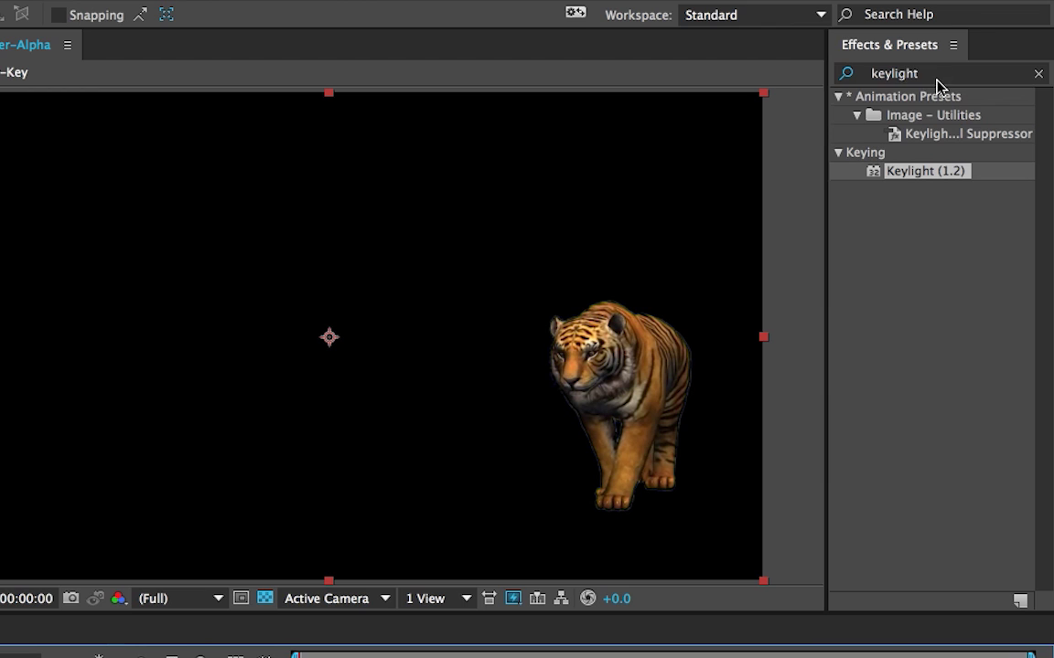
- Search Effects & Presets for Fill and apply it to the Tiger-Key layer
left_click(973, 79)
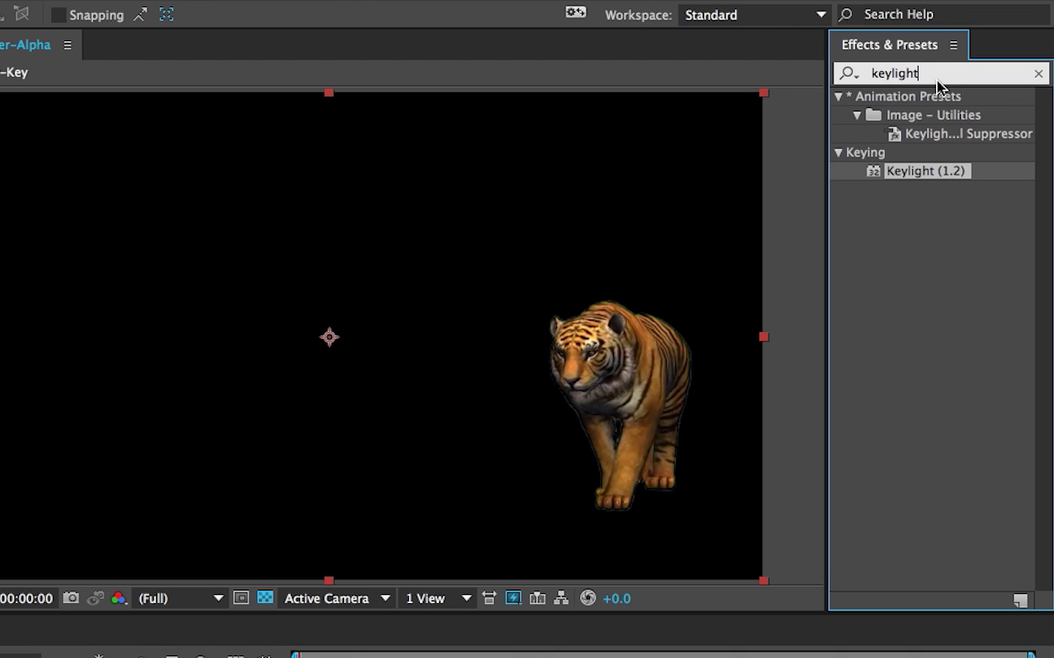
double_click(842, 74)
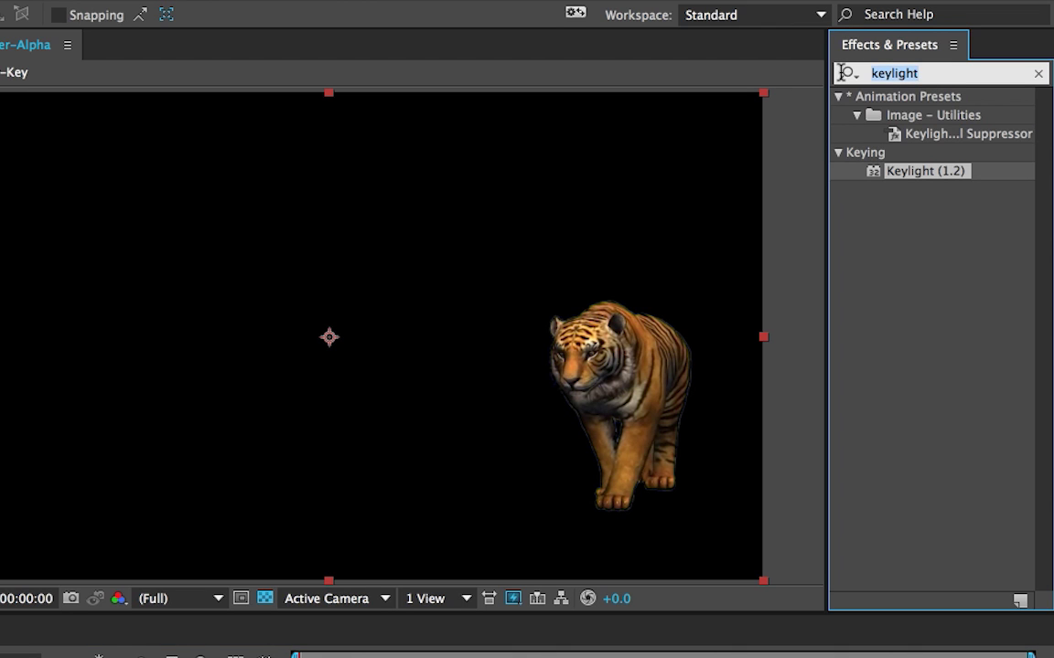
type("fill")
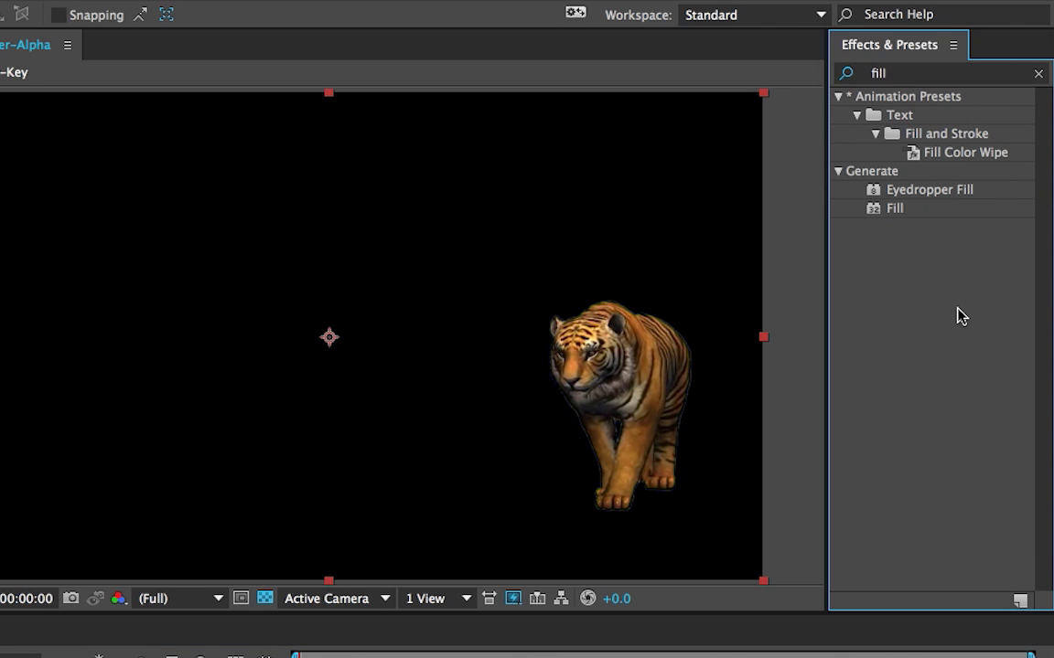
left_click(895, 211)
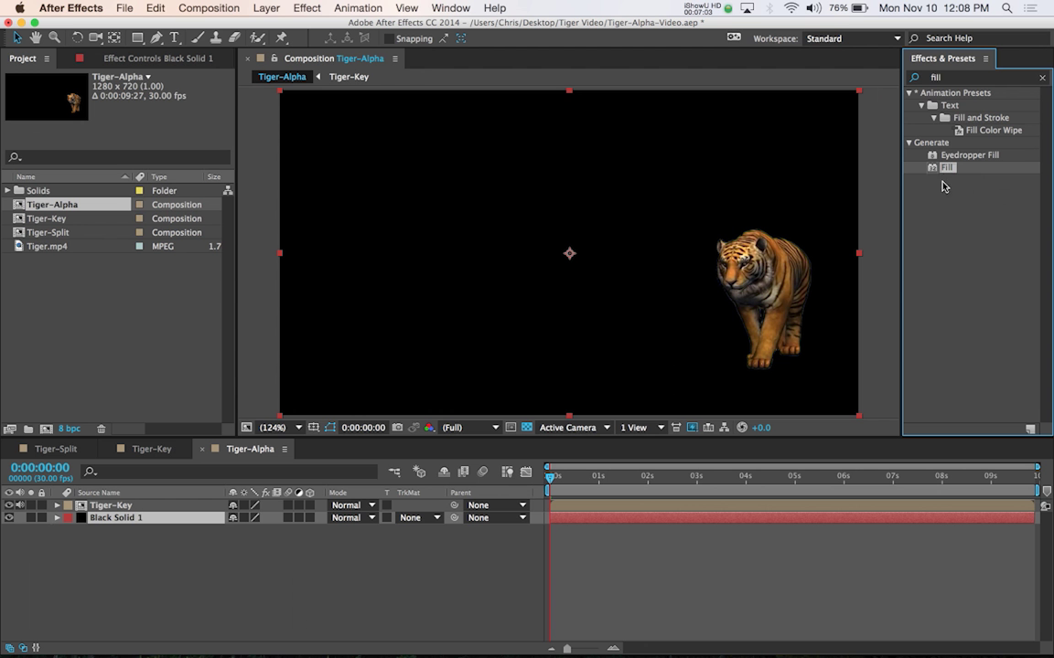
left_click_drag(945, 186, 776, 286)
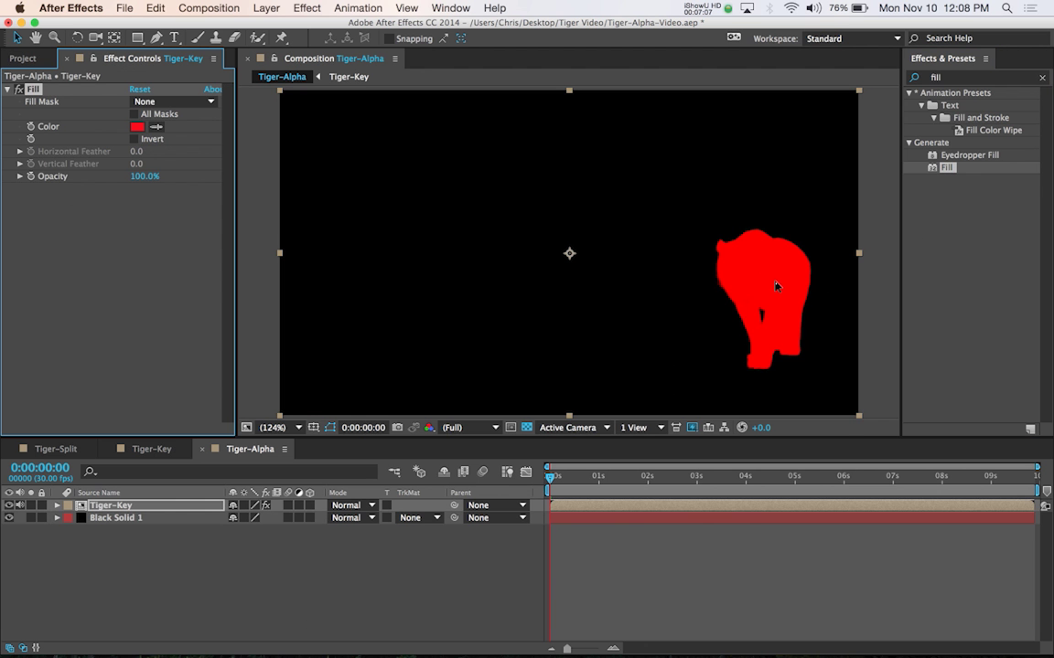
- Set the Fill colour to white and scrub the timeline to check the matte
left_click(137, 127)
left_click_drag(74, 162, 3, 84)
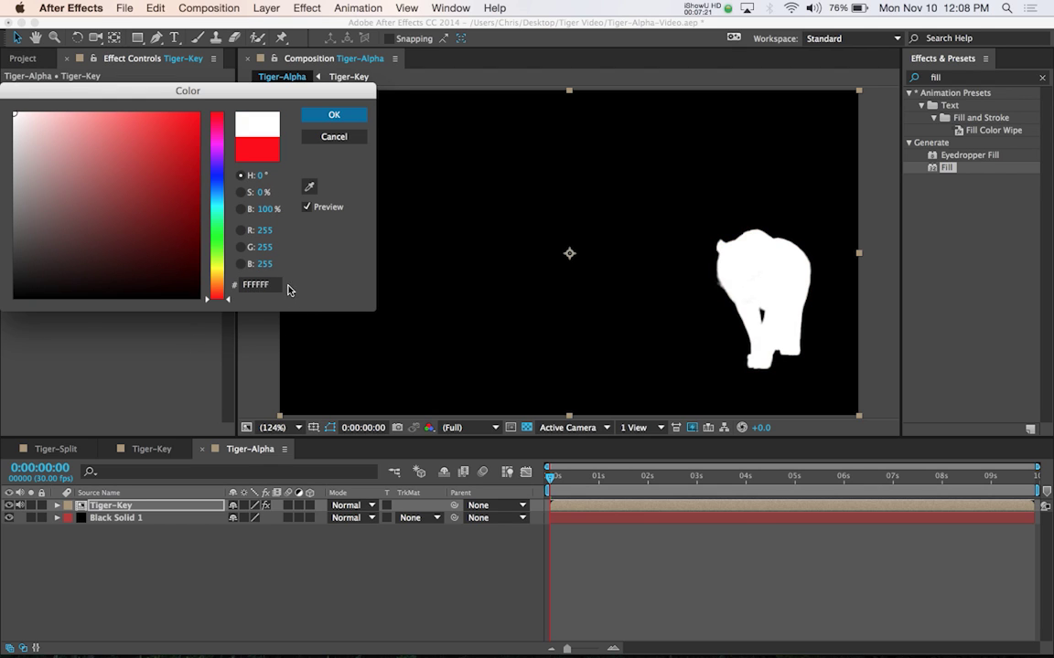
left_click(351, 121)
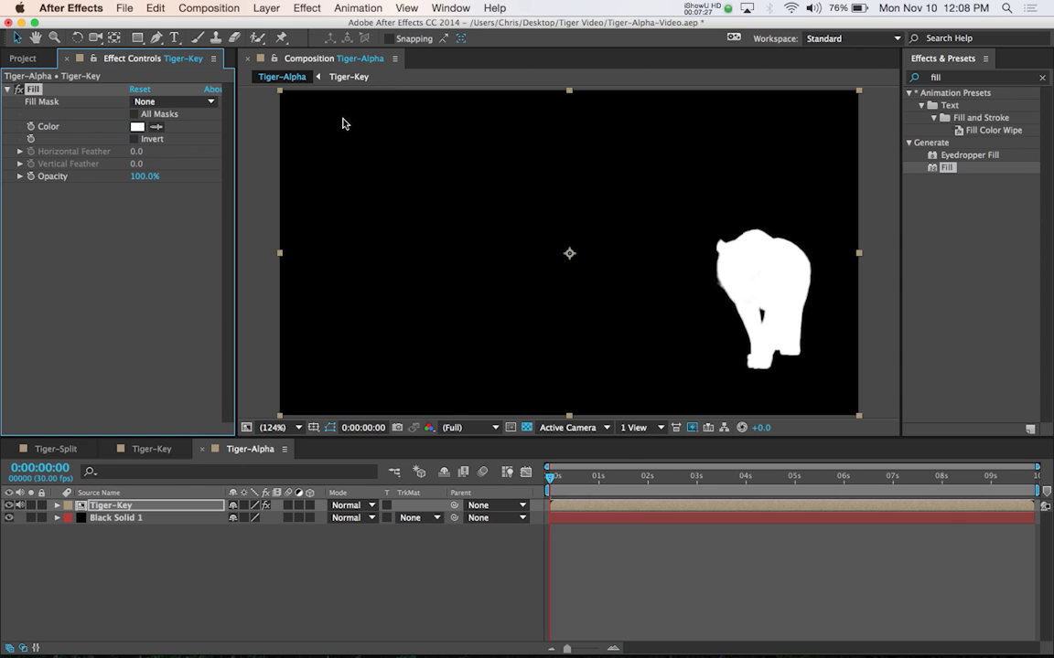
left_click_drag(551, 477, 896, 479)
left_click_drag(791, 485, 765, 483)
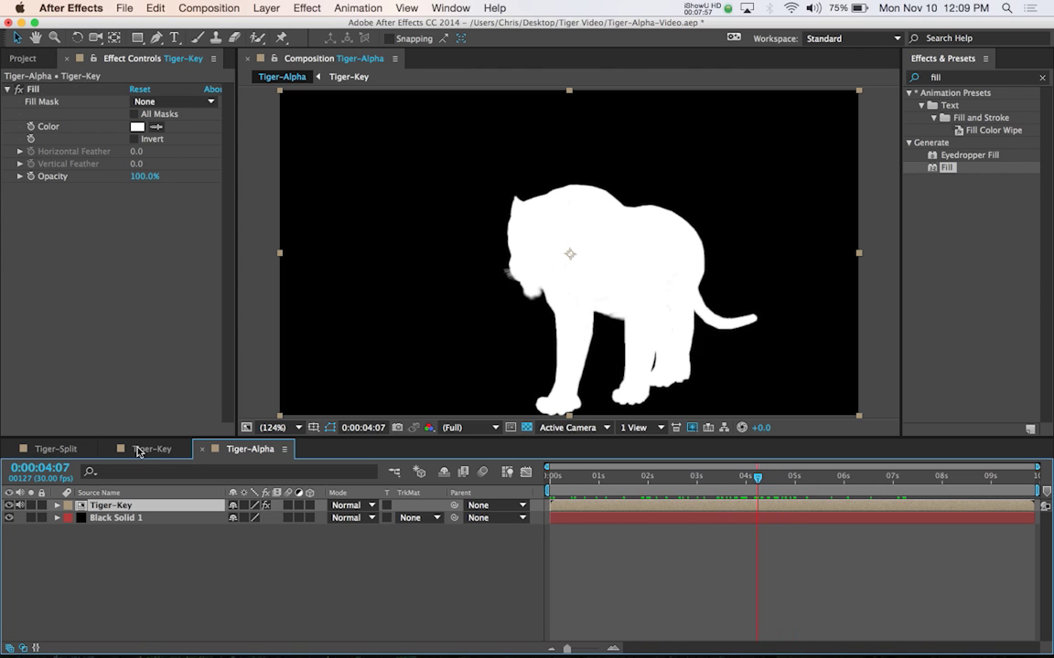
- Switch to Tiger-Split and drag the Tiger-Key composition into its timeline as a layer
left_click(56, 449)
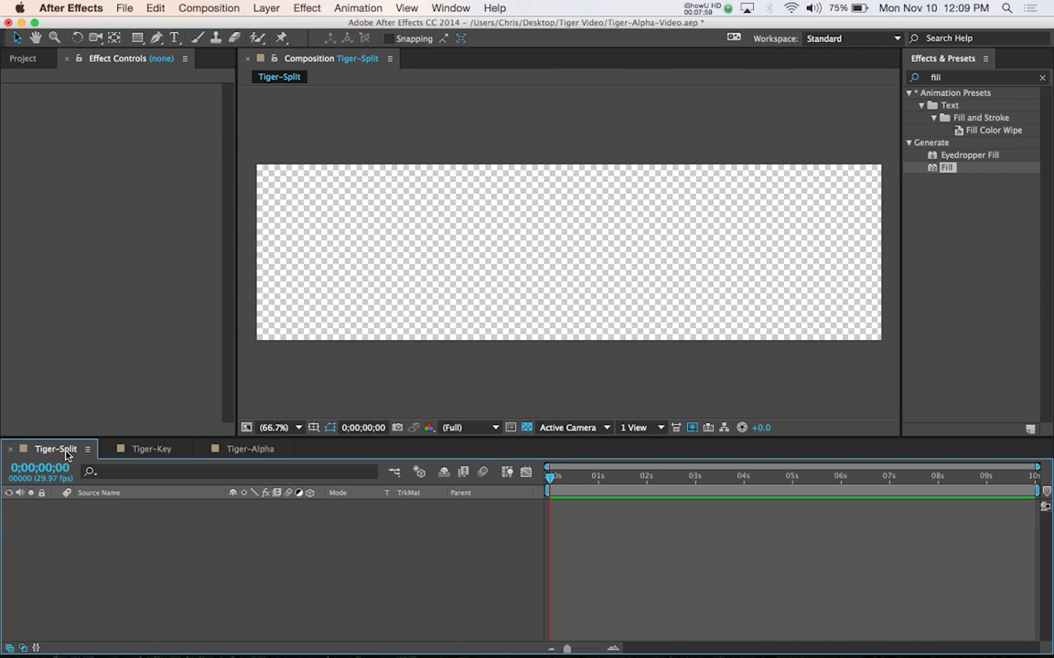
left_click(24, 60)
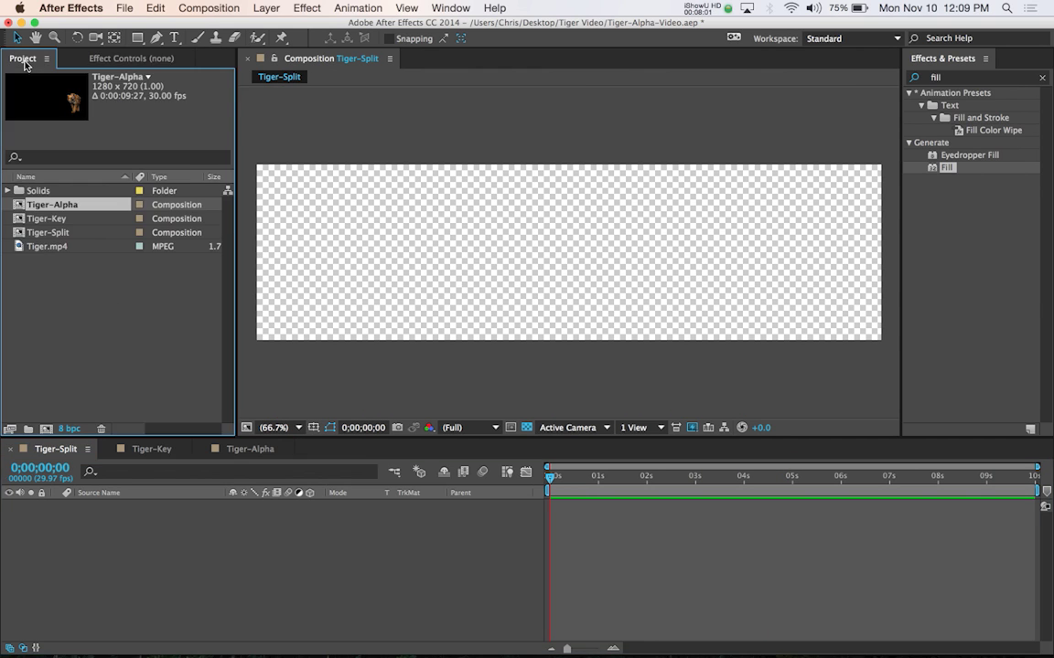
left_click(59, 329)
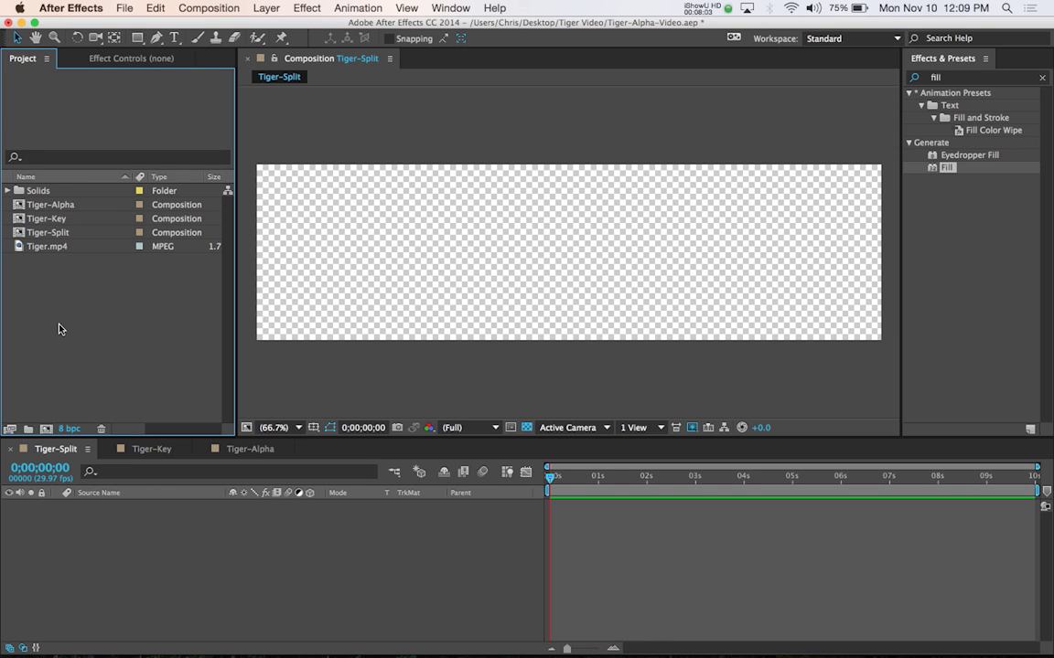
left_click(52, 221)
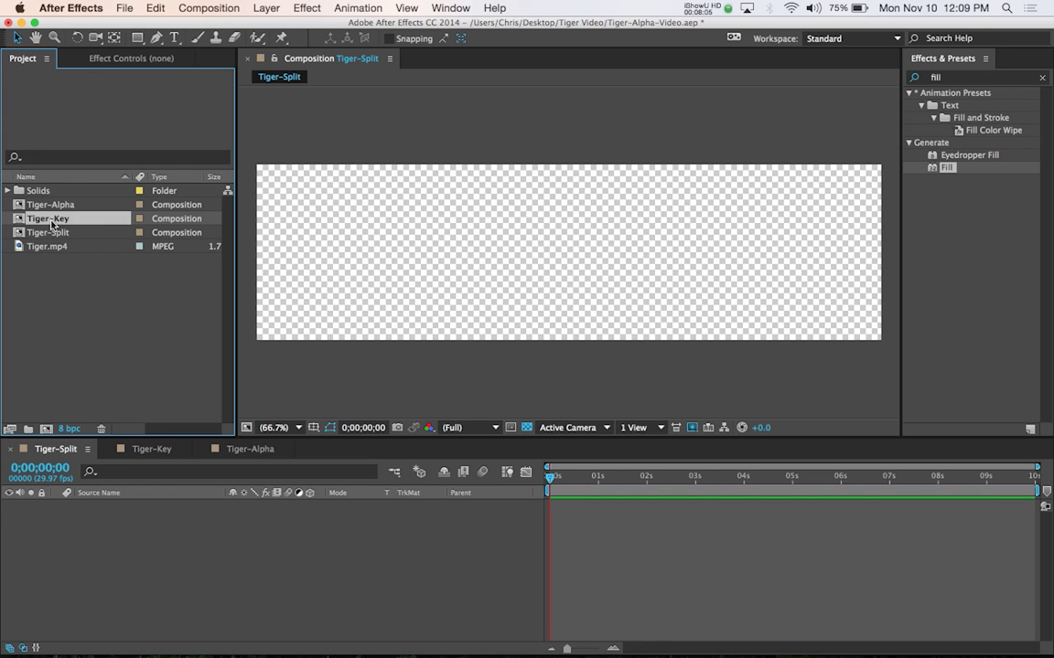
left_click(63, 205)
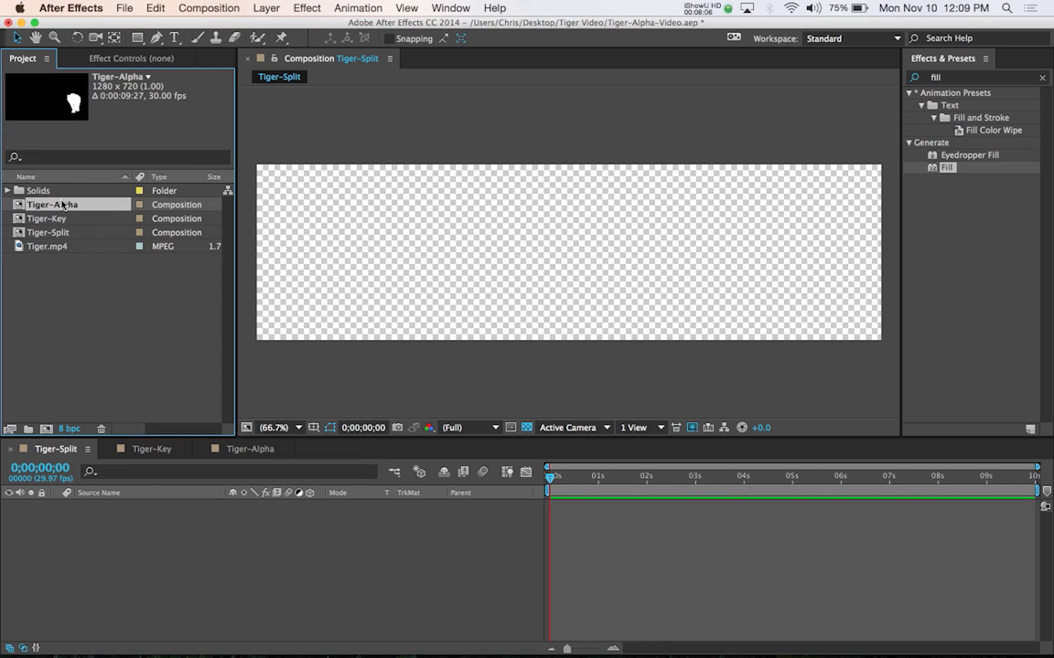
left_click(166, 481)
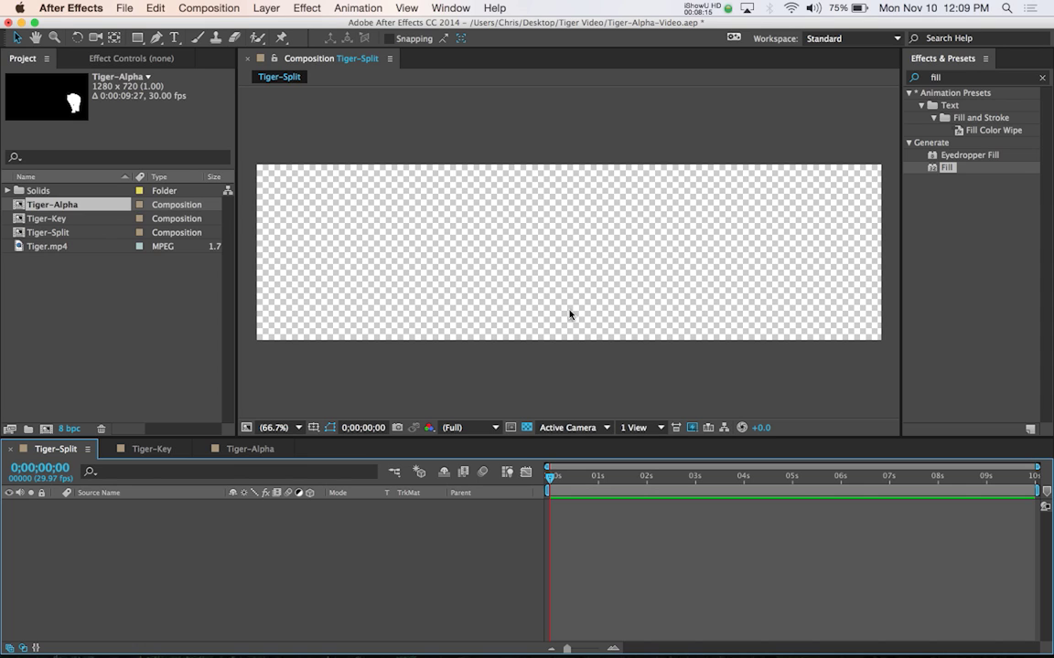
left_click(71, 274)
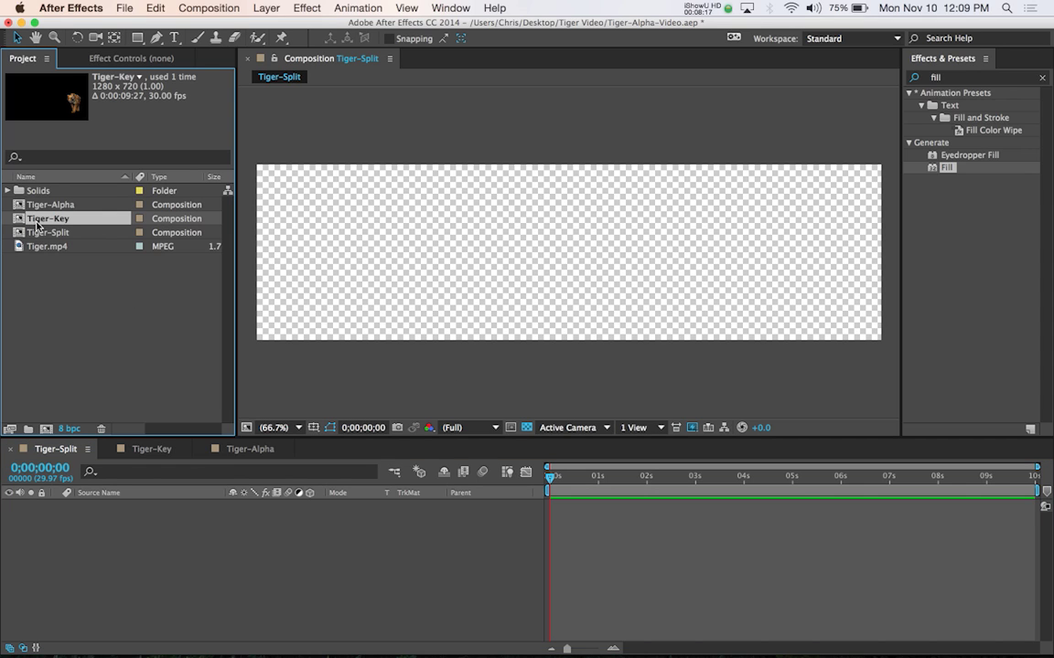
left_click_drag(20, 220, 135, 528)
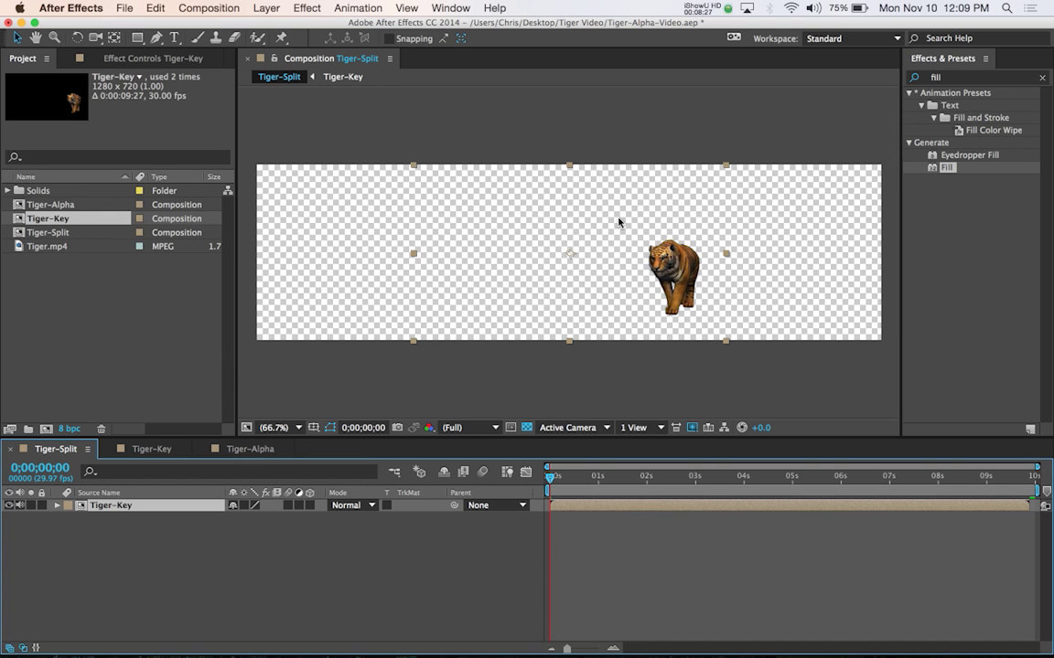
left_click(202, 550)
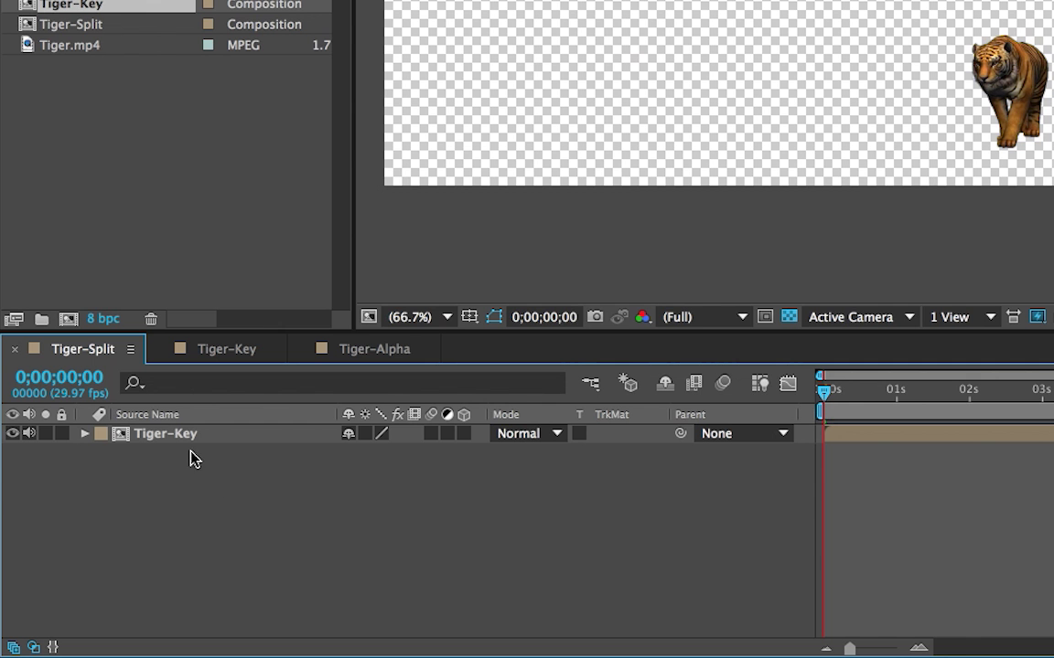
- Set Tiger-Key's Position X to 1280/2 (640), keeping Y at 360
left_click(177, 443)
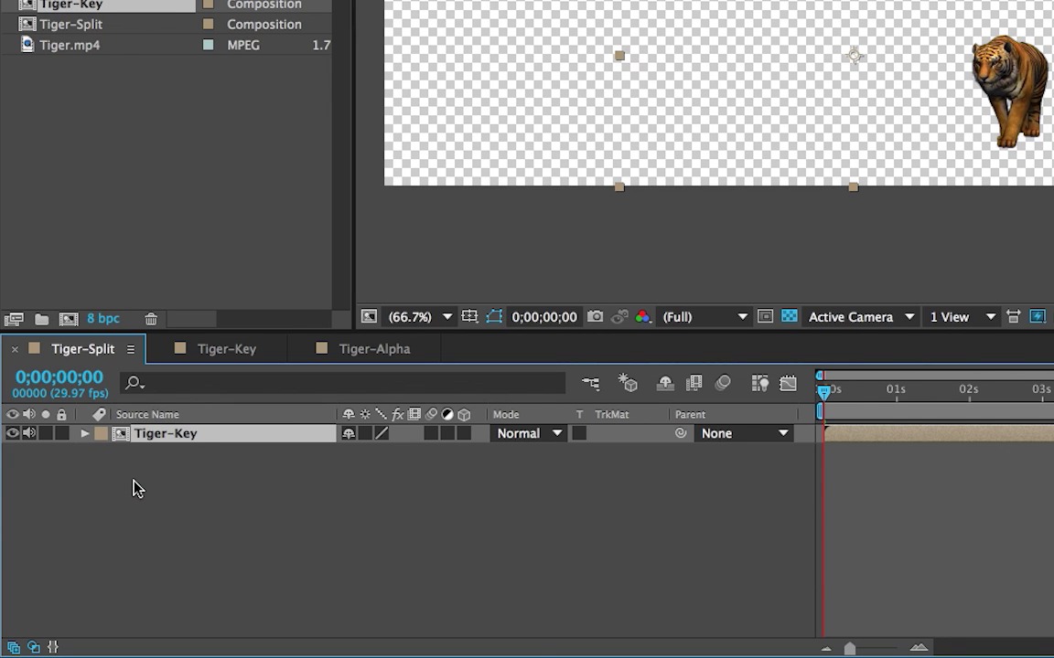
key("p")
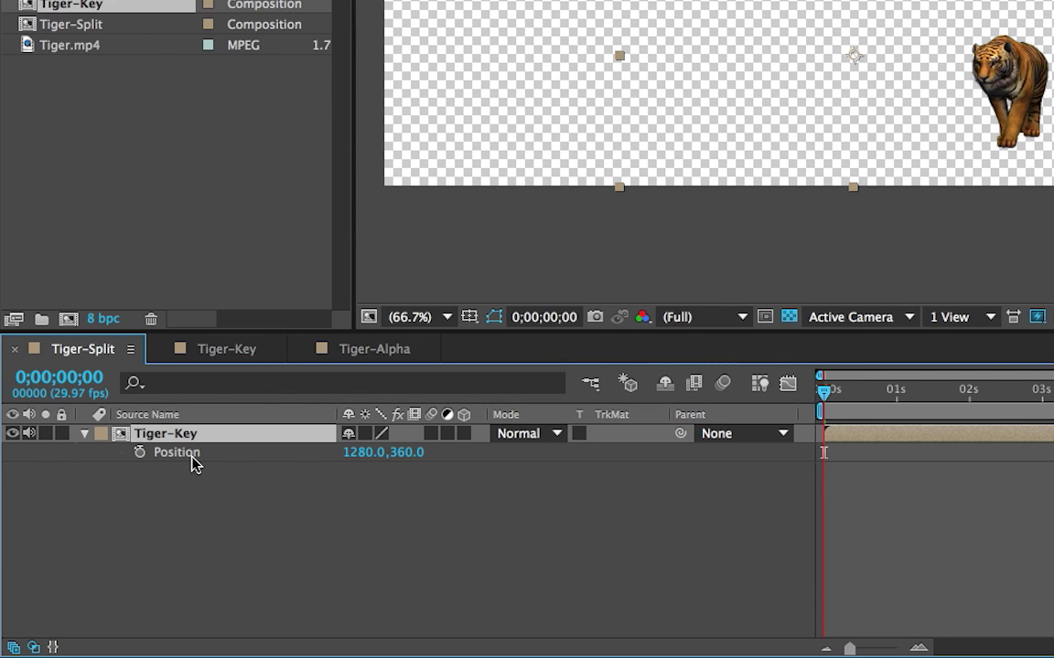
left_click(360, 453)
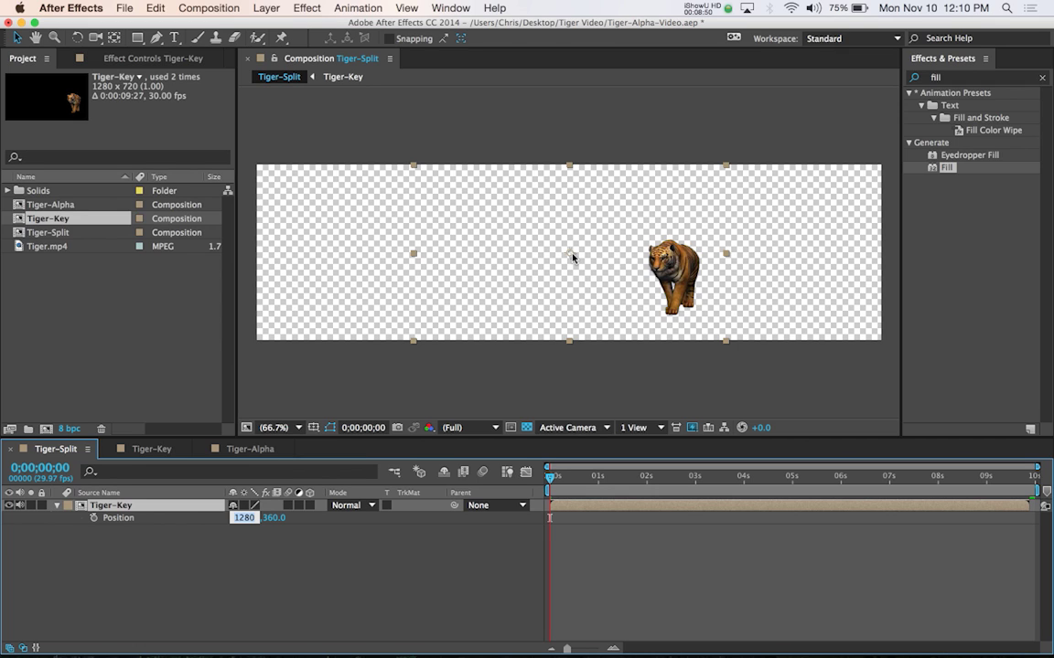
key("Right")
type("/")
key("Tab")
left_click(310, 561)
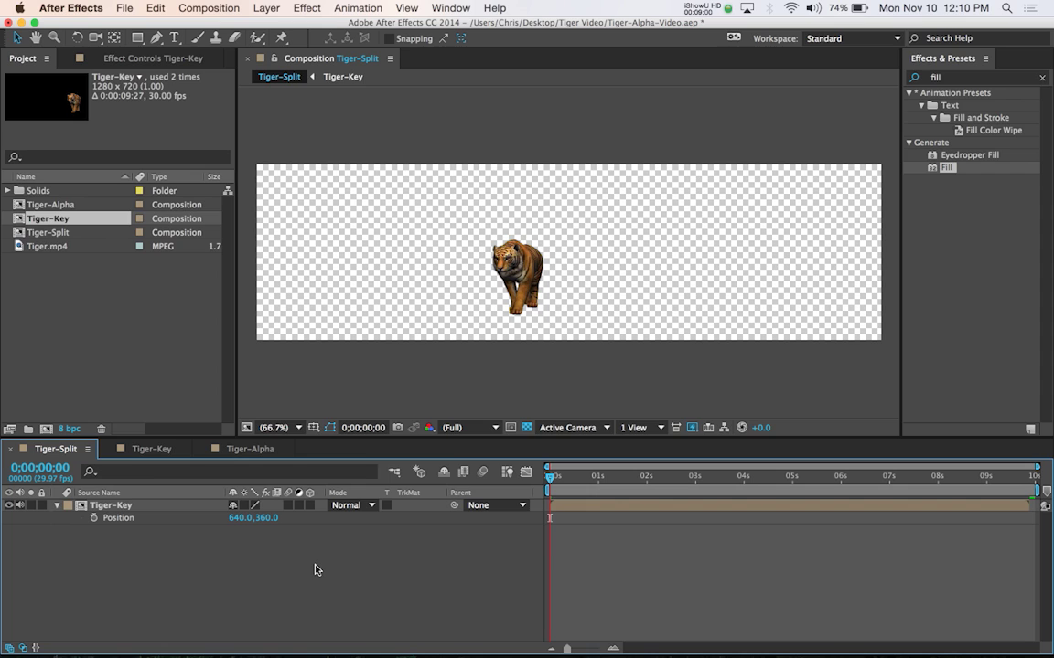
left_click(135, 505)
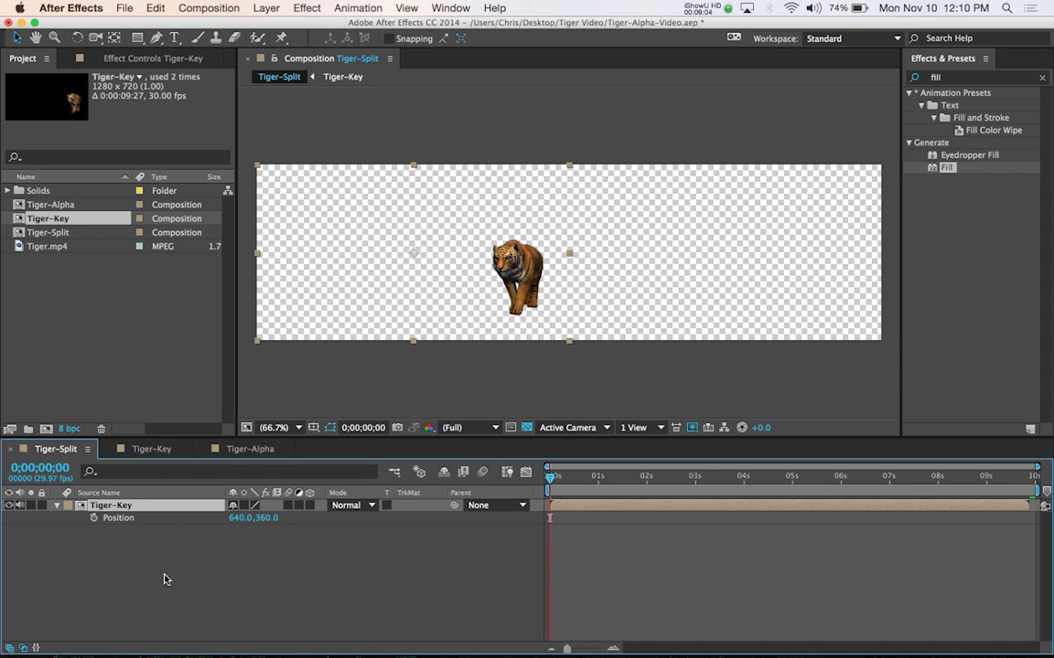
- Add Tiger-Alpha as a layer in Tiger-Split and set its Position X to 1280*1.5 (1920)
left_click(126, 354)
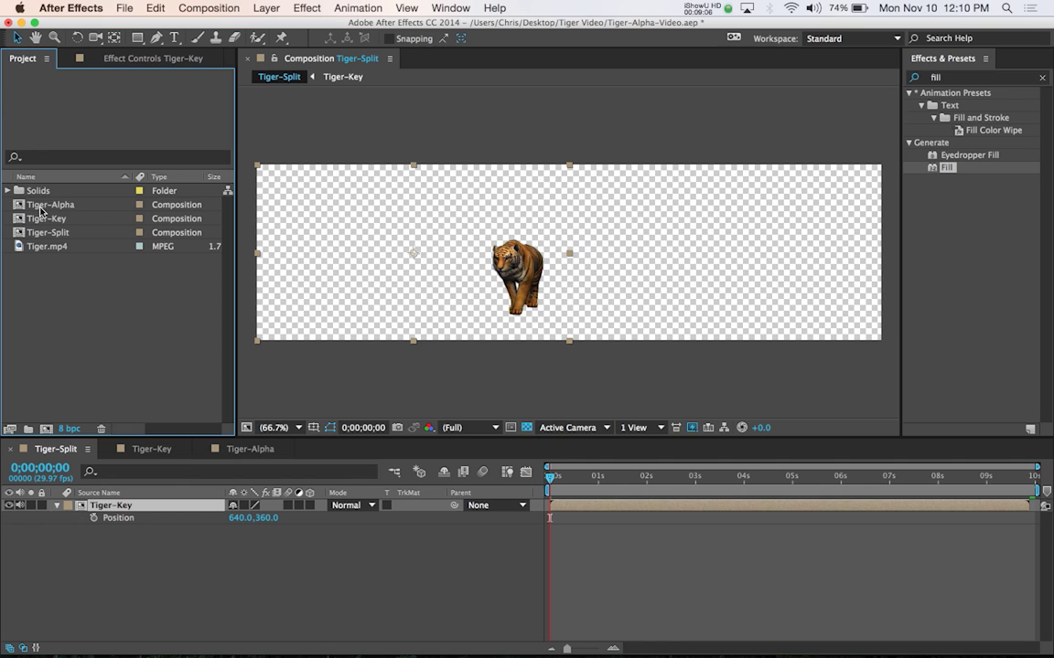
left_click_drag(41, 208, 169, 557)
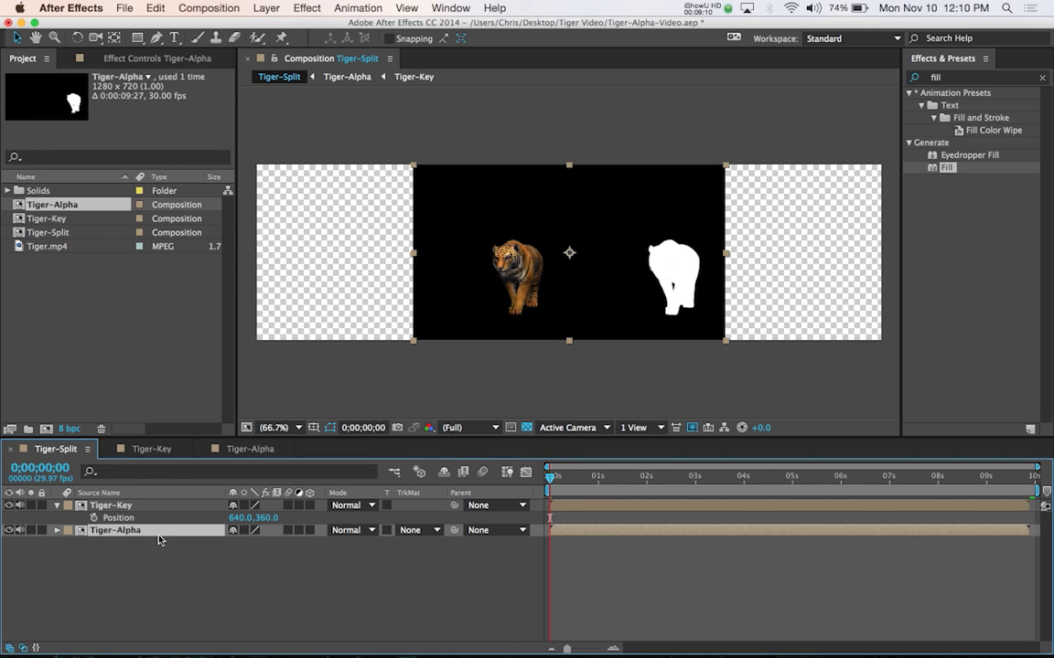
key("p")
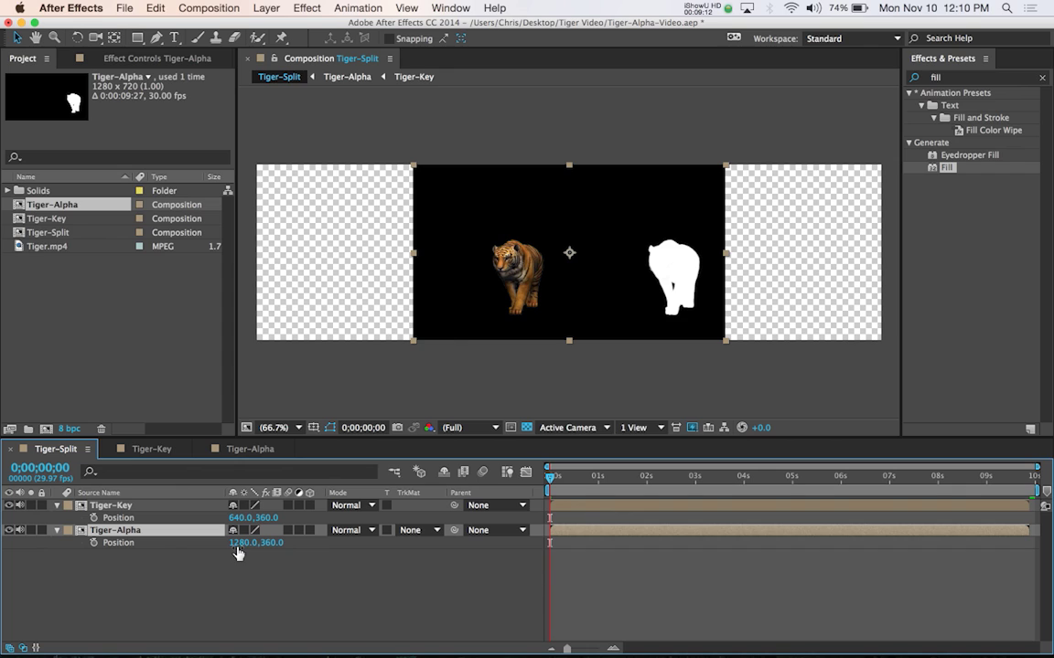
left_click(245, 543)
left_click(254, 543)
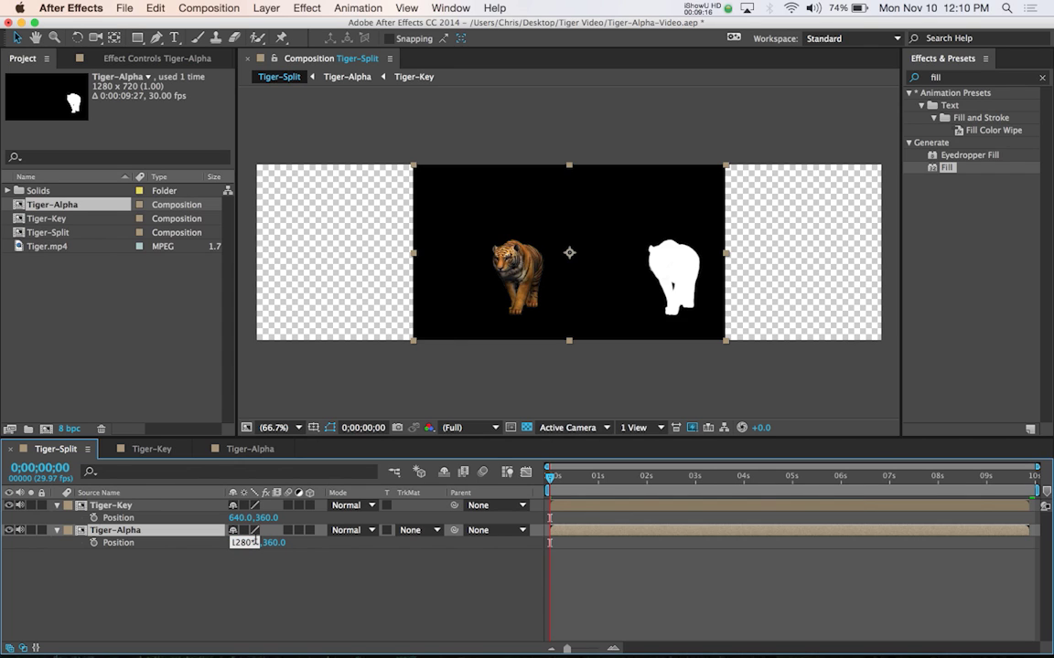
type("*1.5")
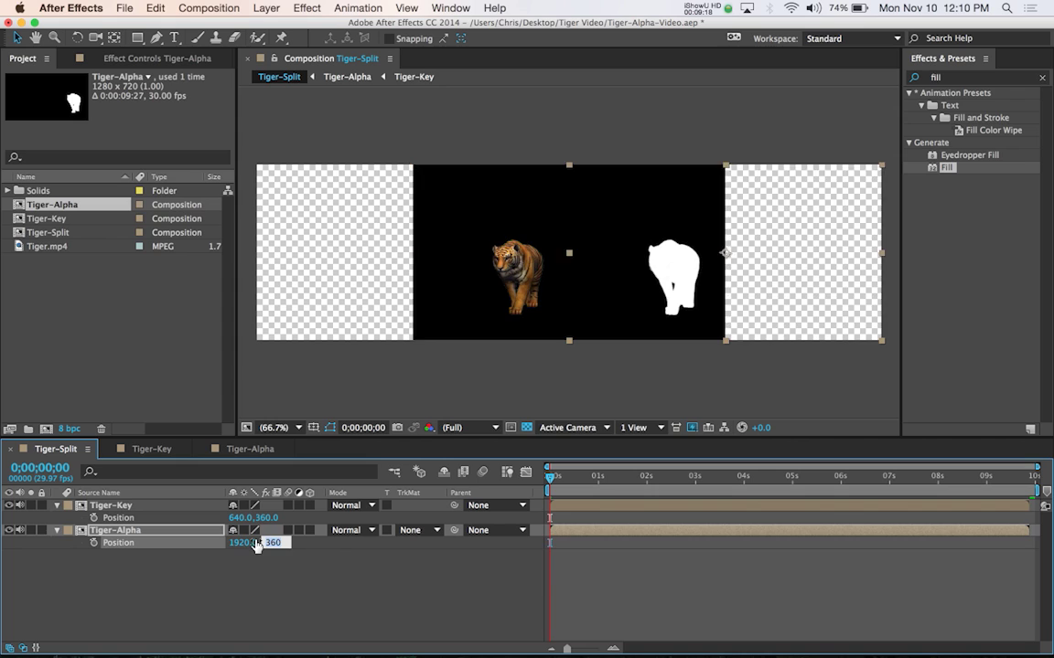
key("Return")
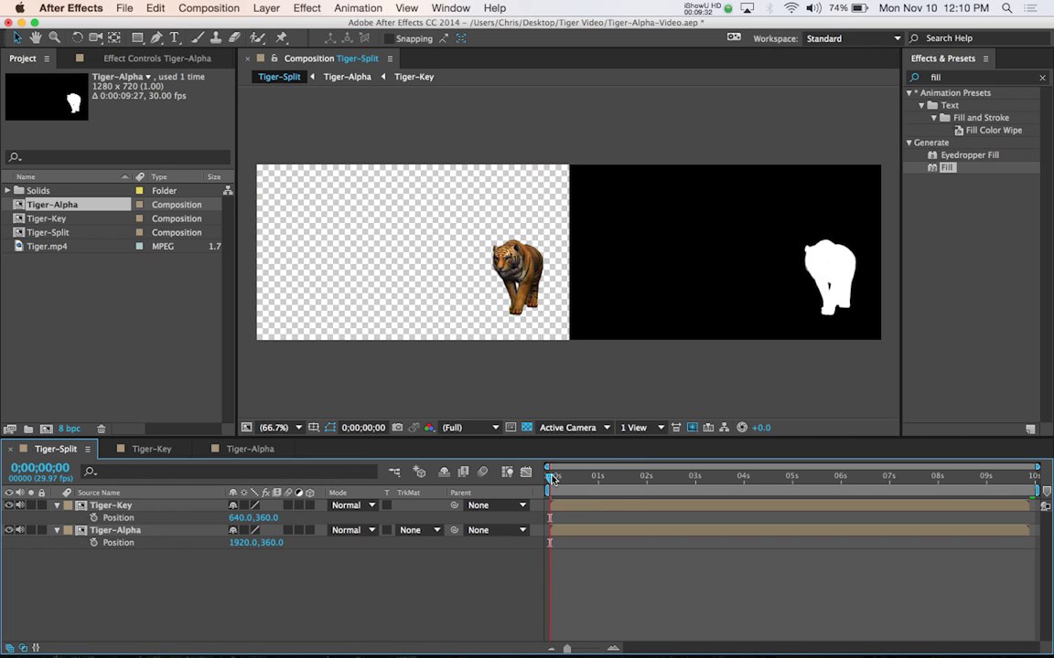
left_click_drag(552, 478, 776, 483)
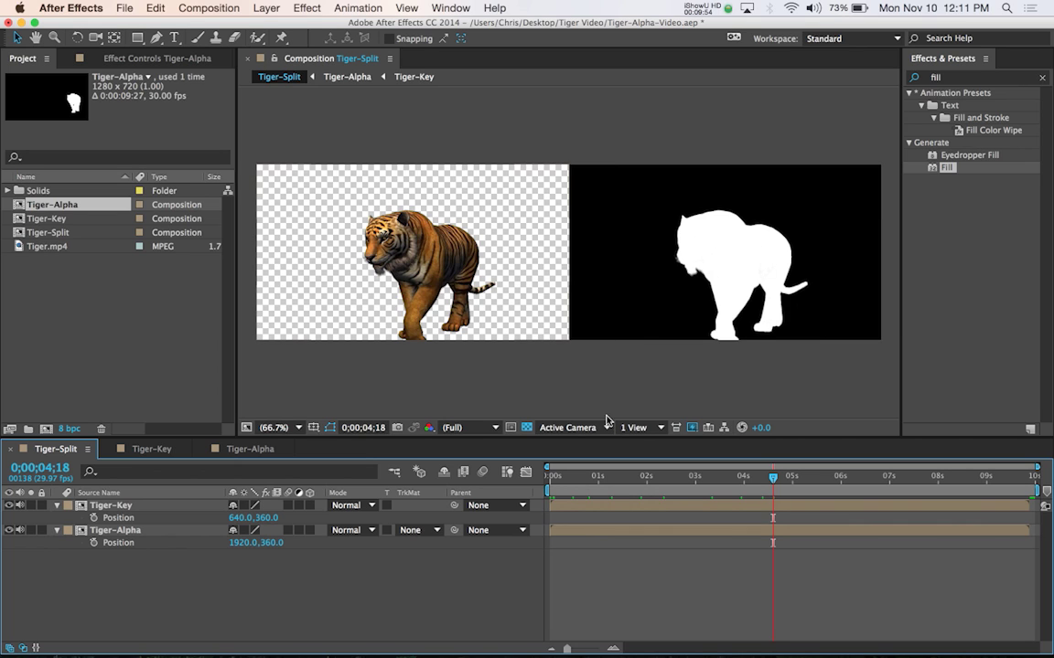
left_click_drag(641, 482, 761, 487)
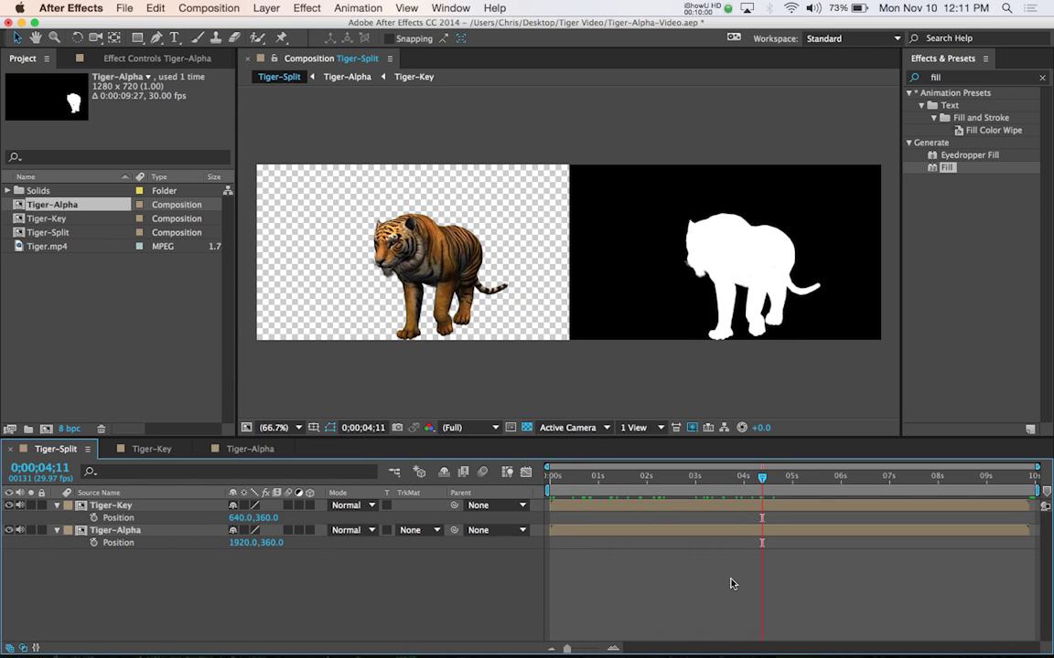
- Zoom into the last second and pull the work area end back to about 09;25
left_click(1026, 476)
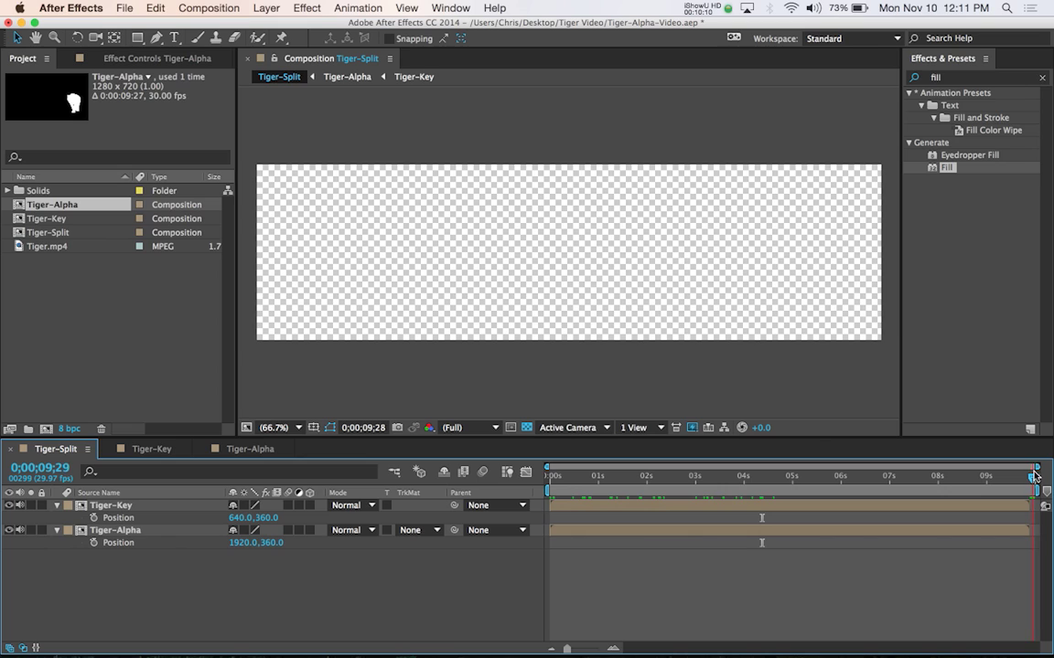
left_click(1028, 476)
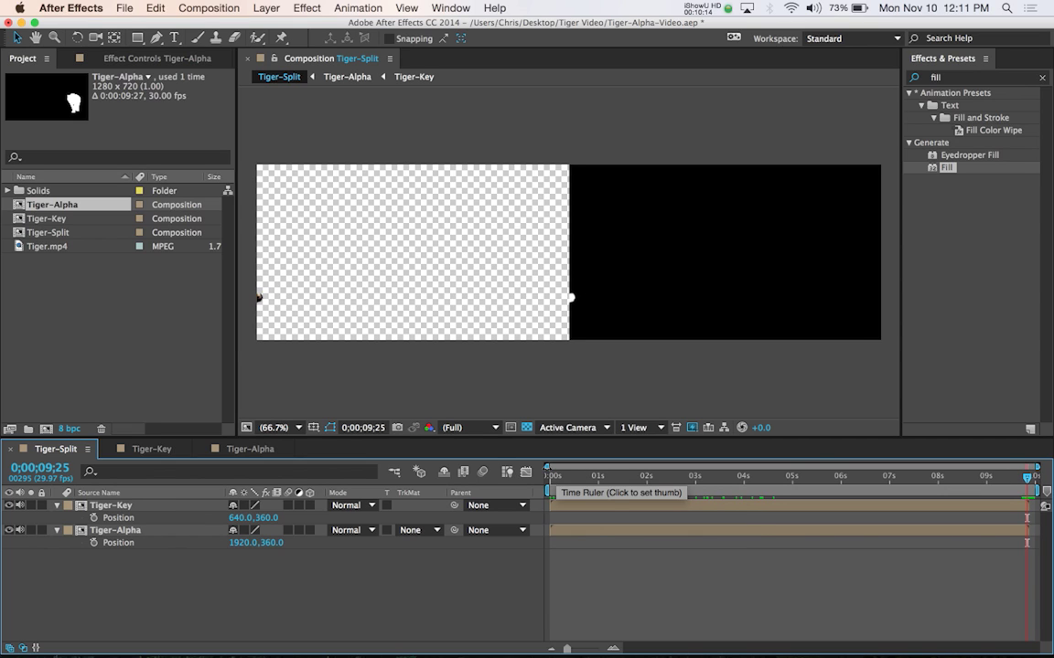
left_click_drag(547, 467, 1010, 478)
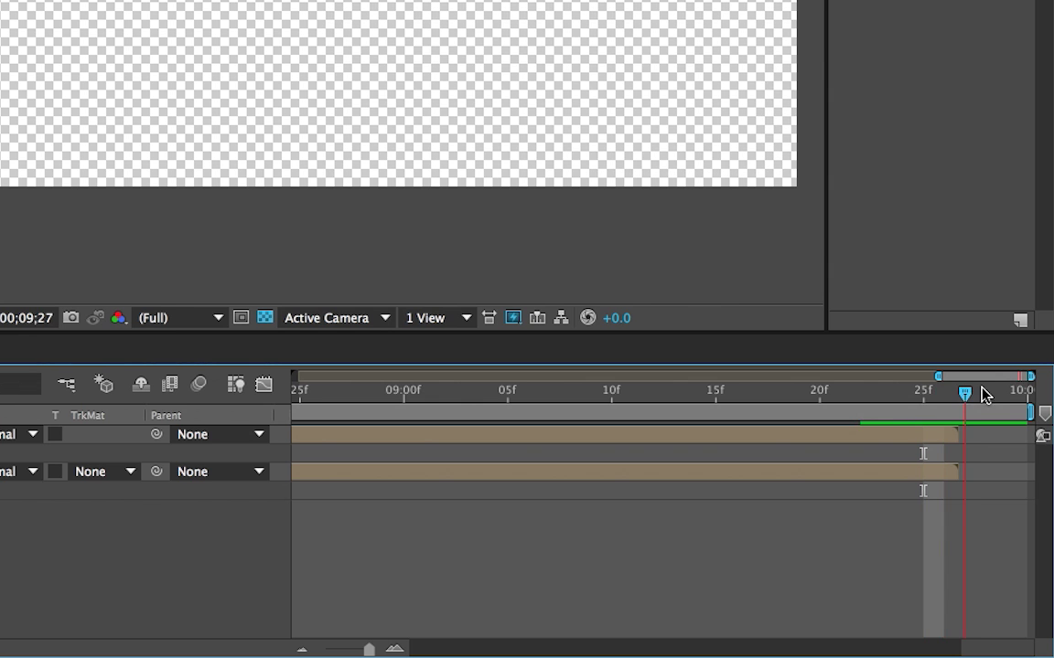
left_click_drag(984, 395, 1015, 395)
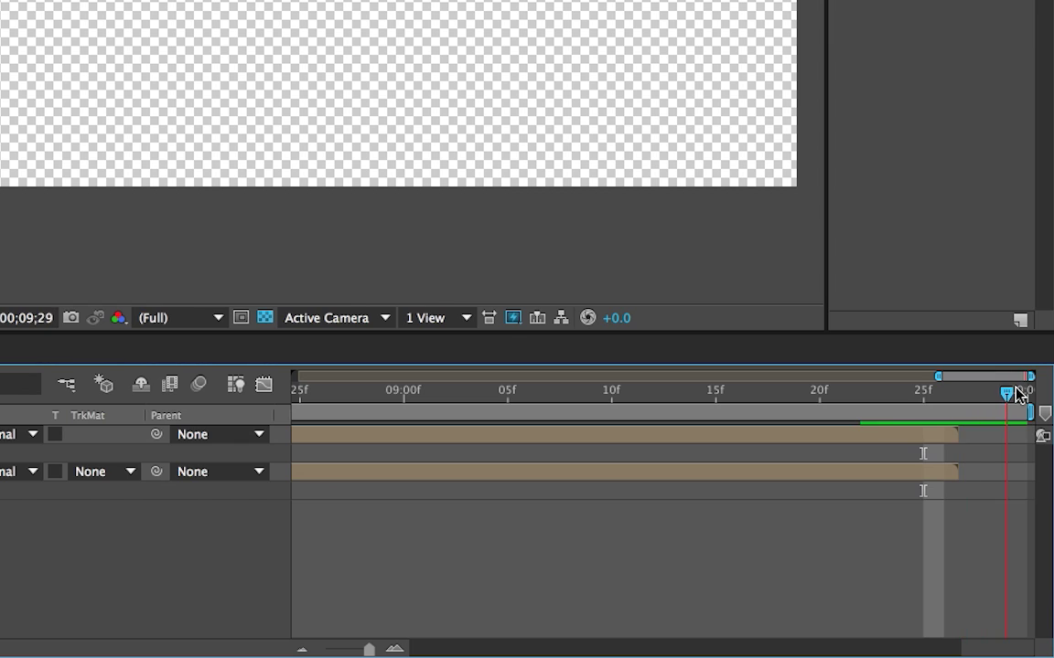
left_click(923, 407)
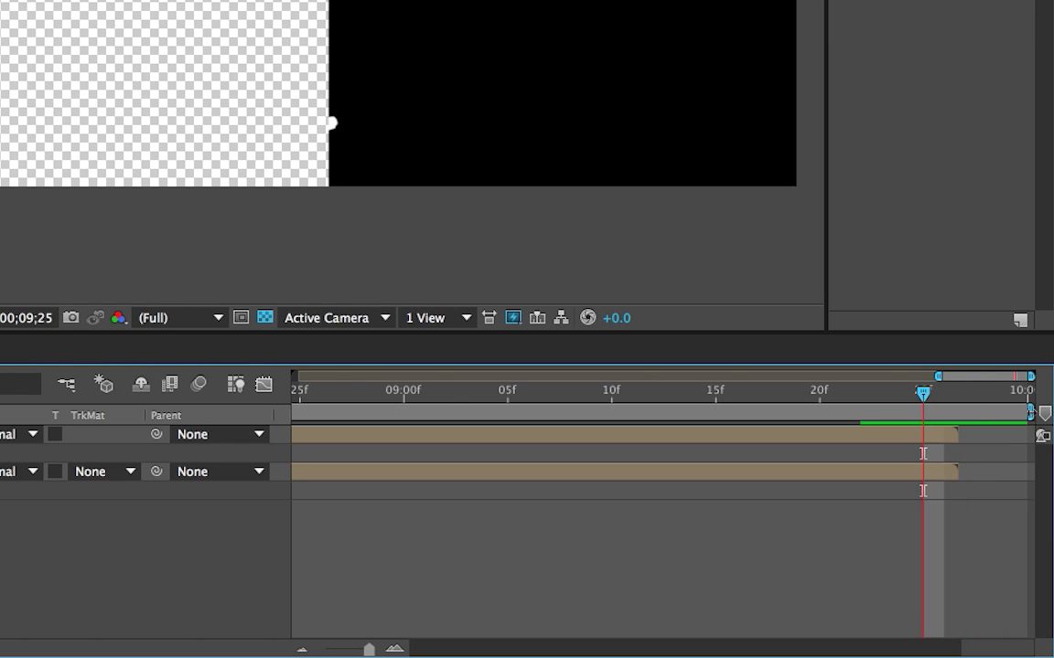
mouse_move(1031, 412)
left_mouse_down()
mouse_move(953, 416)
mouse_move(941, 398)
mouse_move(959, 399)
mouse_move(901, 399)
left_mouse_up()
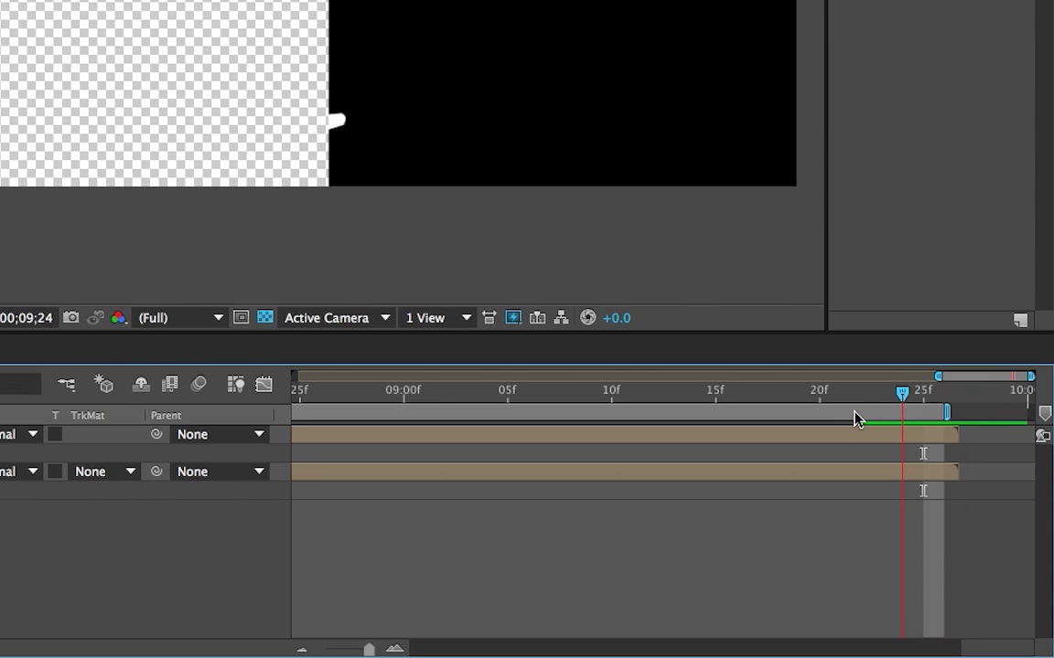
key("space")
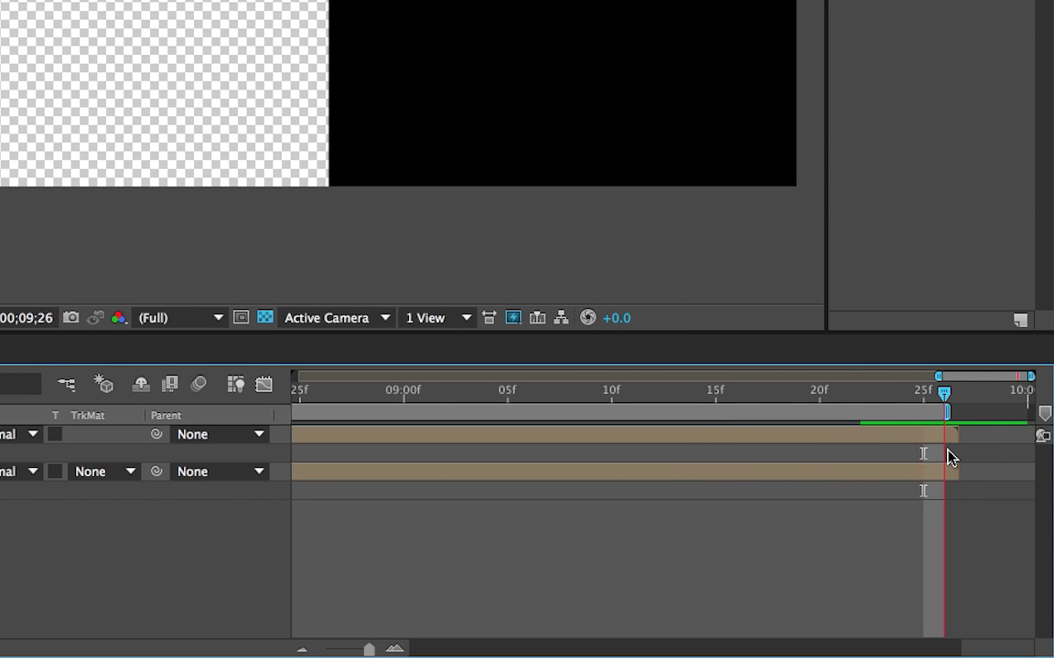
left_click(985, 462)
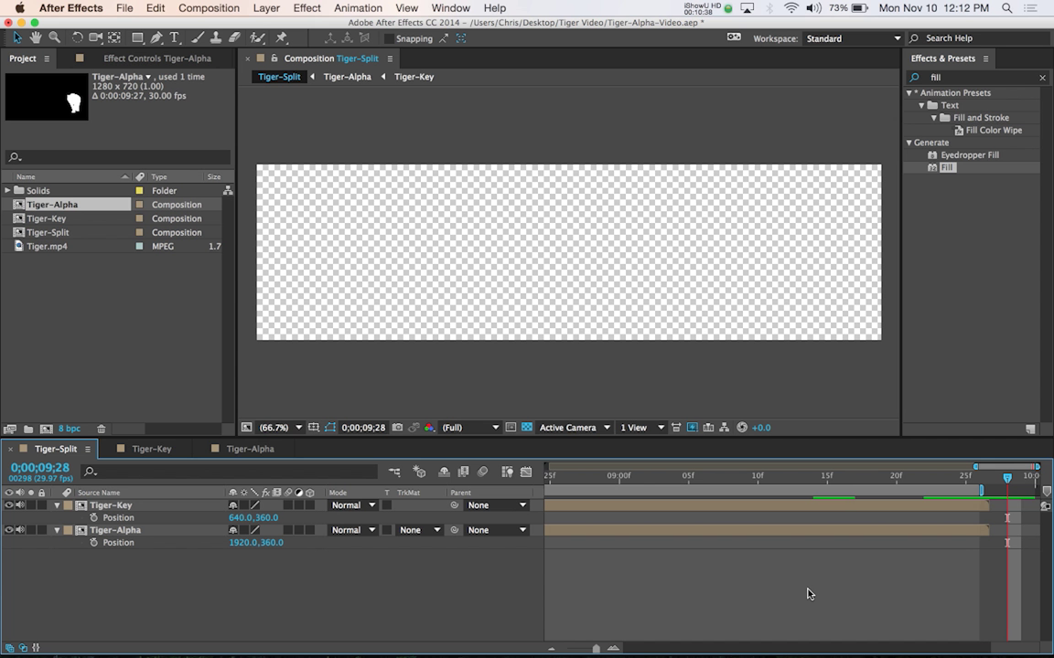
- Return to a frame showing the tiger's tail and queue Tiger-Split in Adobe Media Encoder
left_click_drag(823, 477, 698, 497)
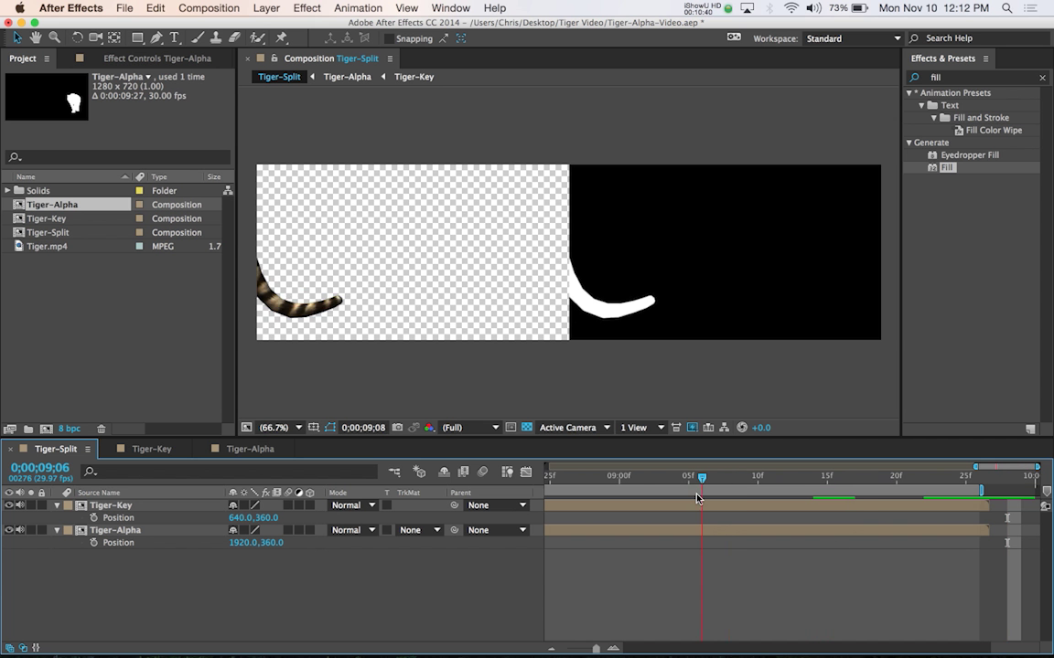
left_click(125, 8)
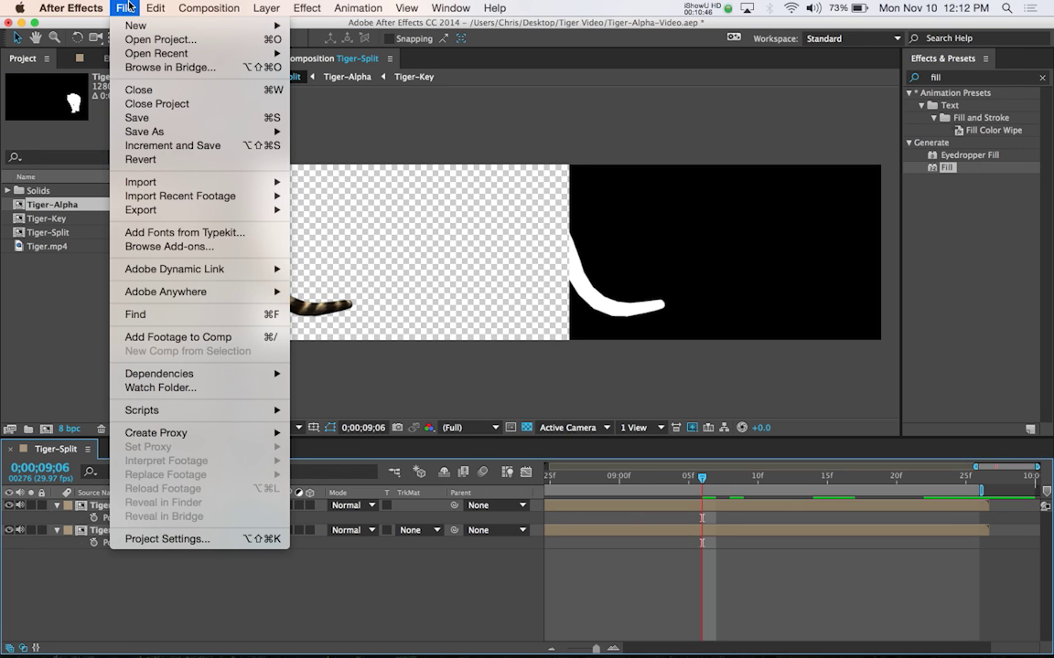
mouse_move(154, 213)
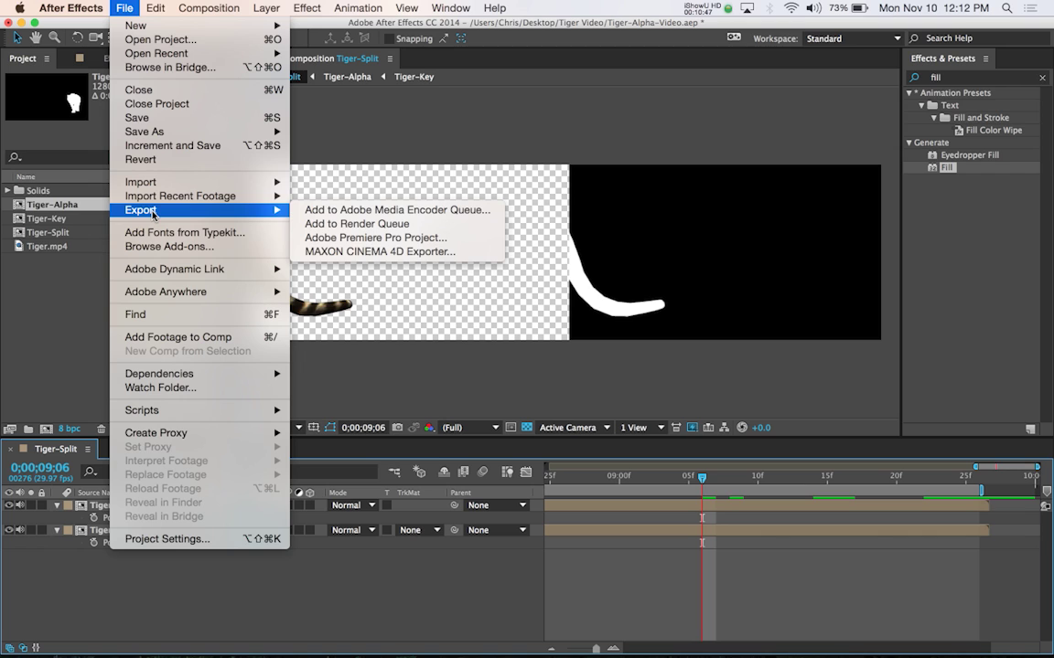
left_click(416, 213)
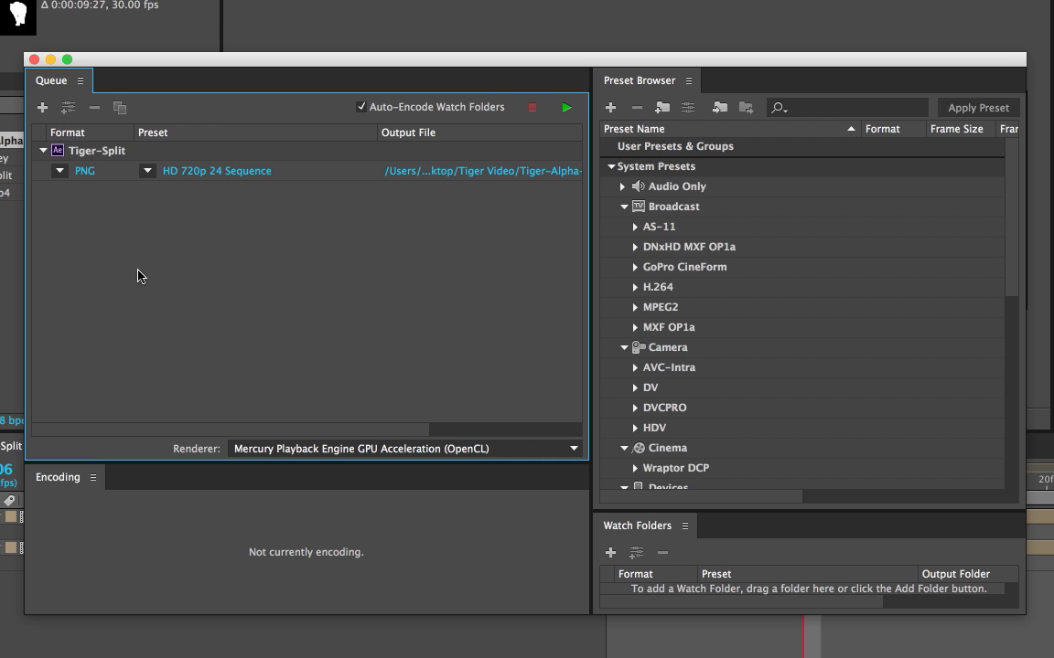
- Switch the queued Tiger-Split output from PNG to H.264 and start the encode
left_click(59, 171)
left_click(71, 274)
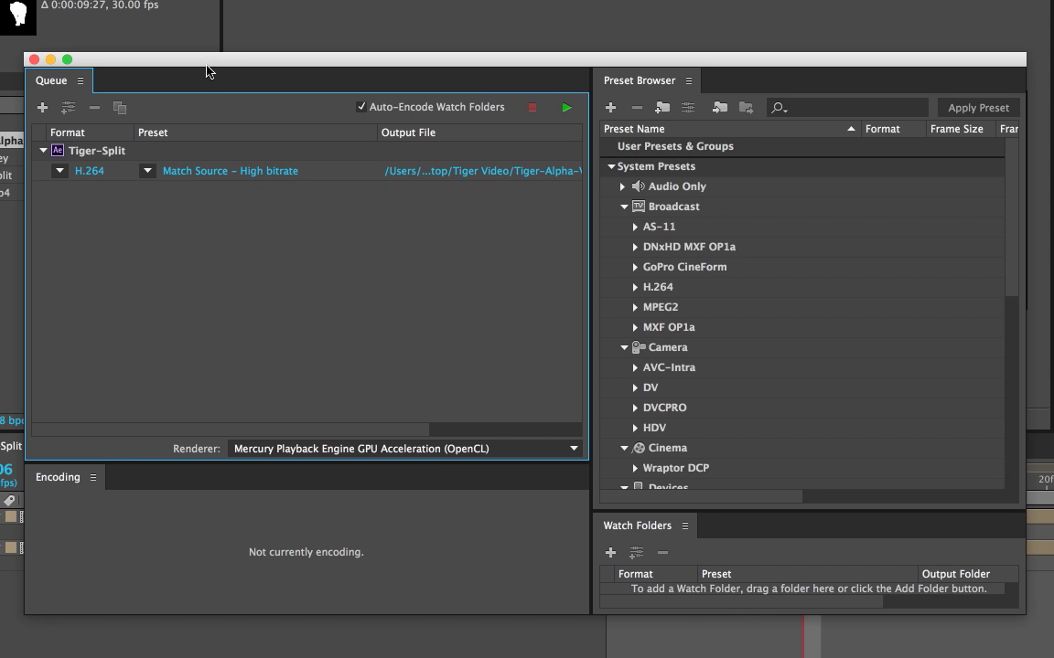
left_click_drag(222, 66, 236, 66)
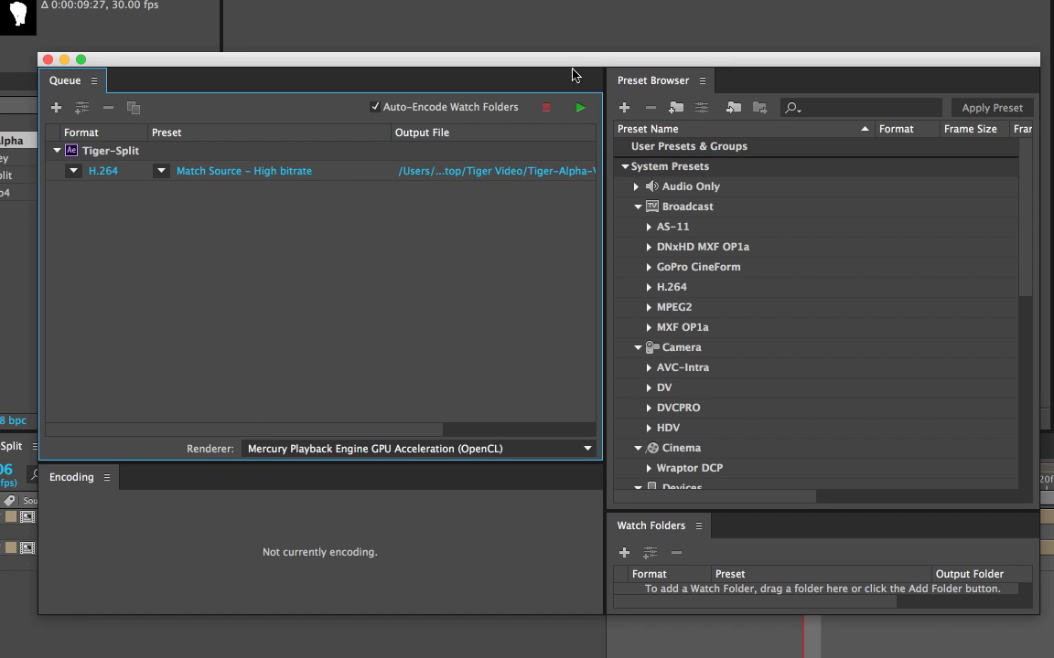
left_click(579, 109)
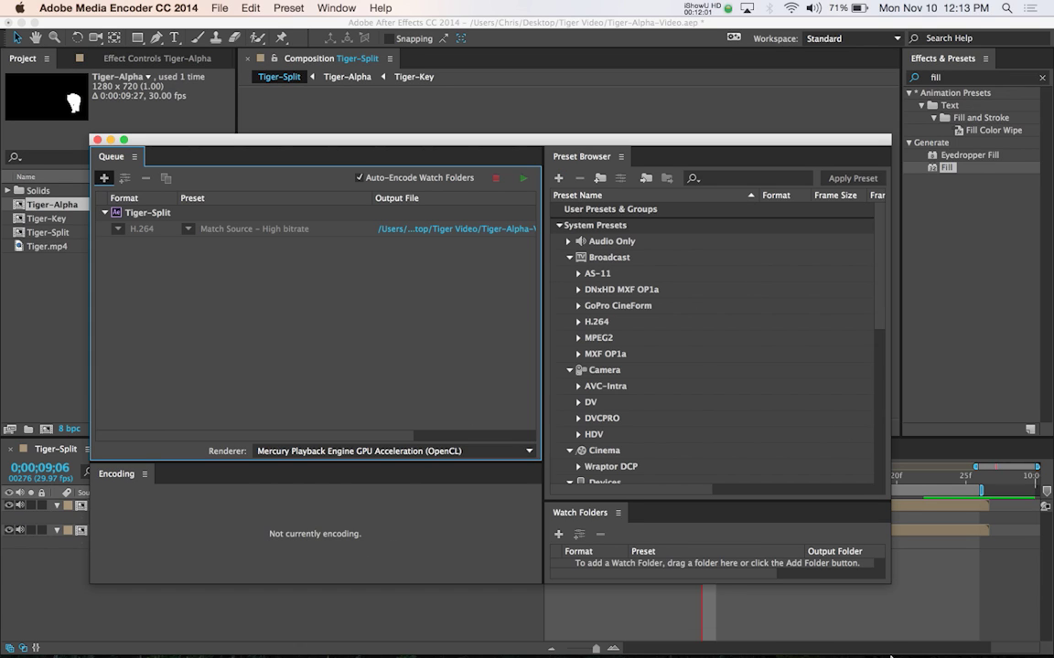
- Browse Desktop > Tiger Video > Tiger-Alpha-Video_AME and Quick Look Tiger-Split.mp4
mouse_move(931, 631)
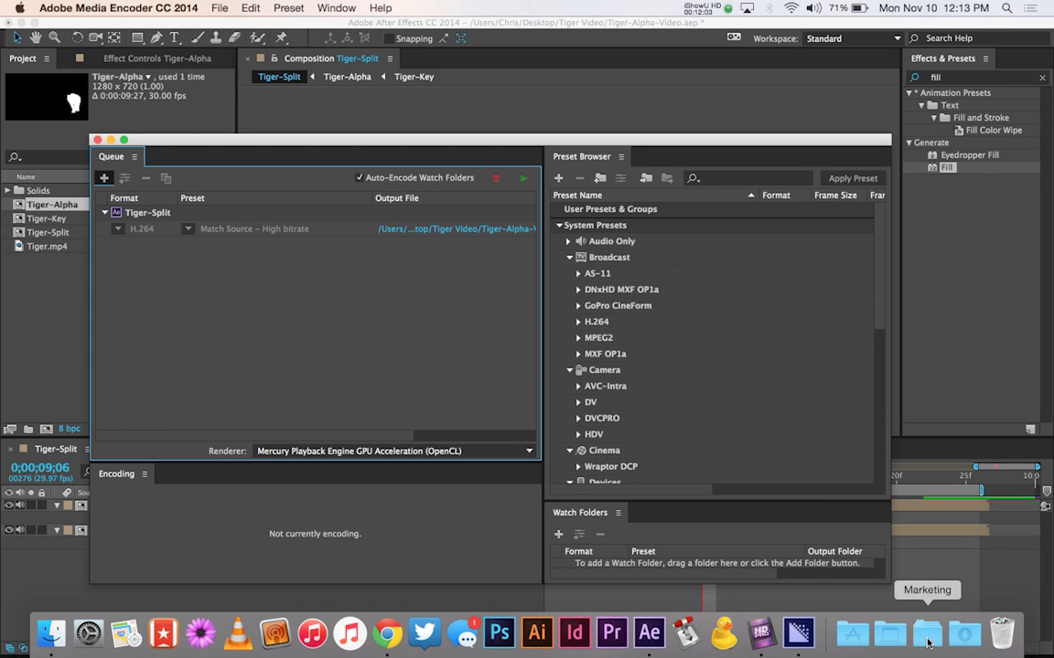
left_click(889, 633)
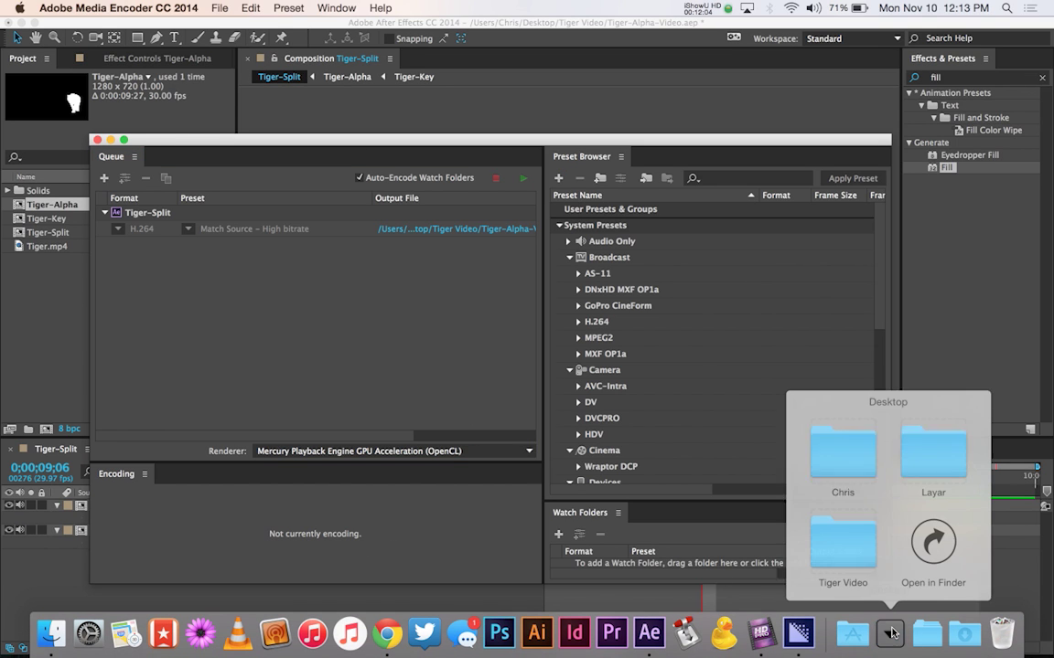
left_click(847, 539)
left_click(942, 541)
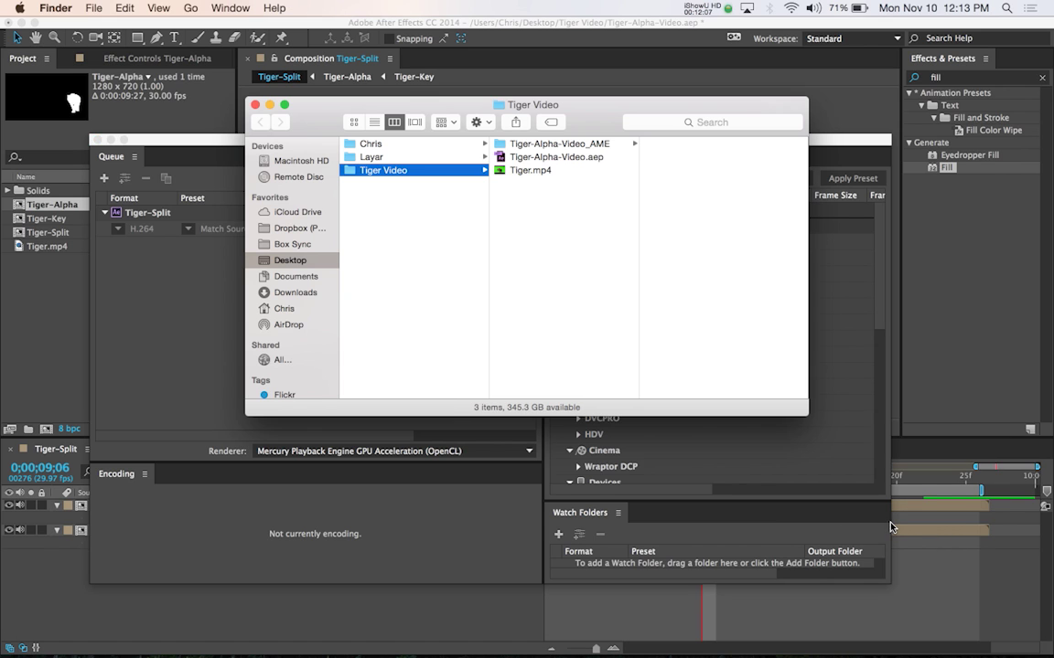
left_click(580, 148)
left_click(683, 145)
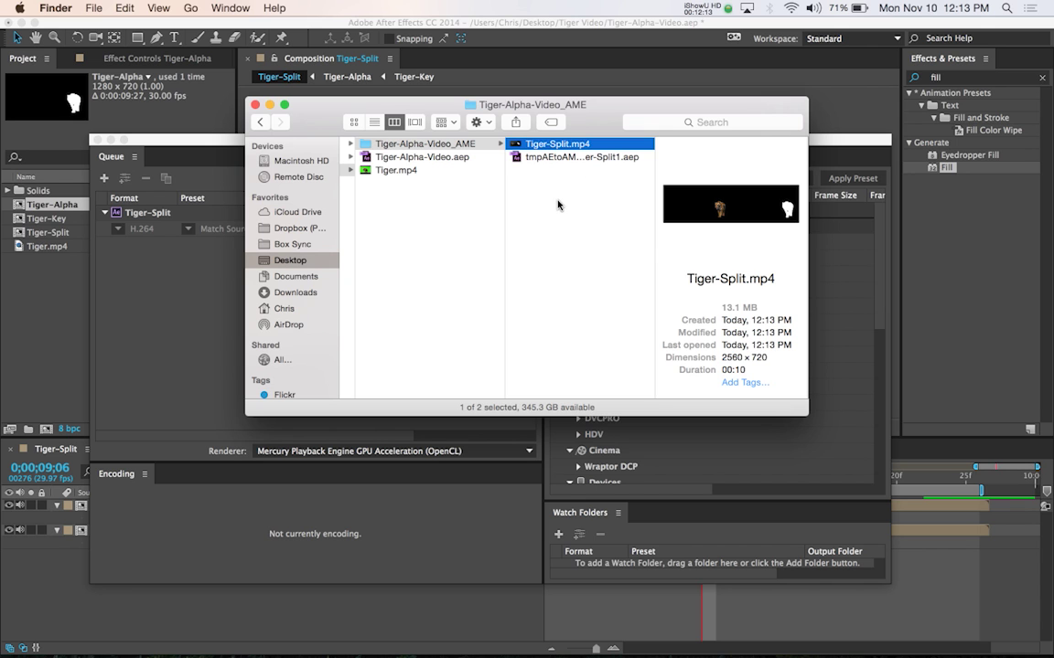
key("space")
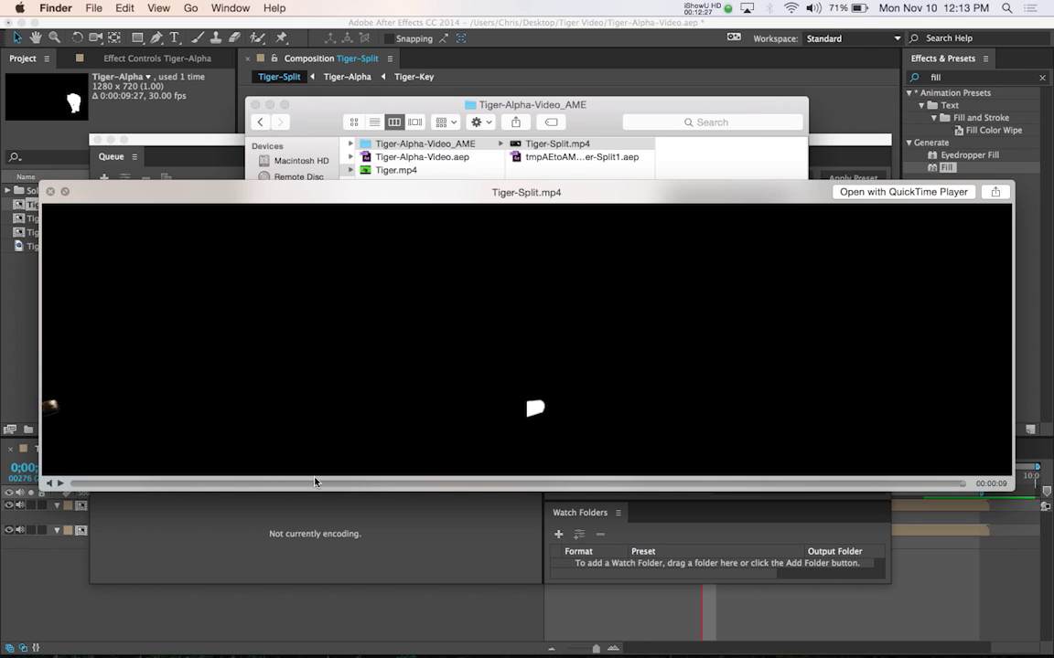
- Scrub through the Tiger-Split.mp4 Quick Look preview, then close it
left_click_drag(315, 482, 306, 483)
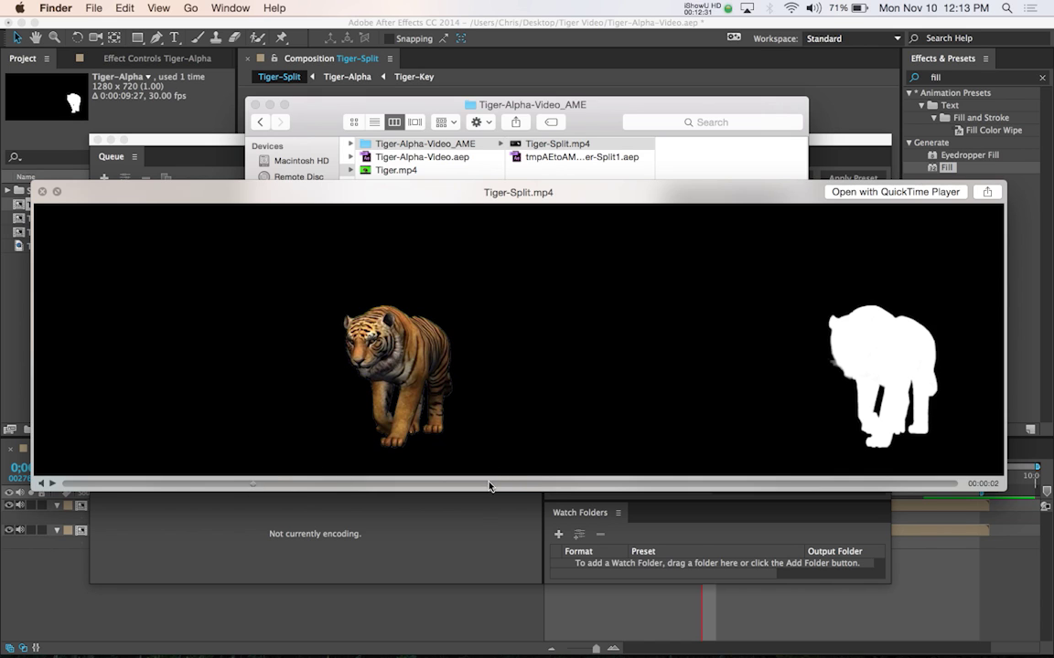
left_click(524, 486)
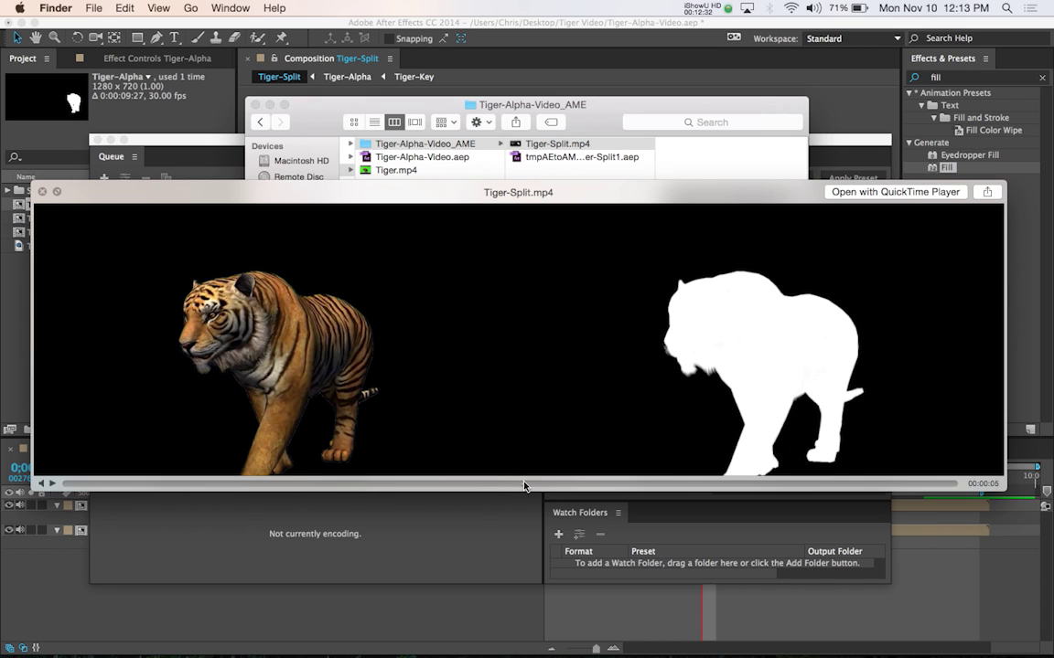
left_click(43, 193)
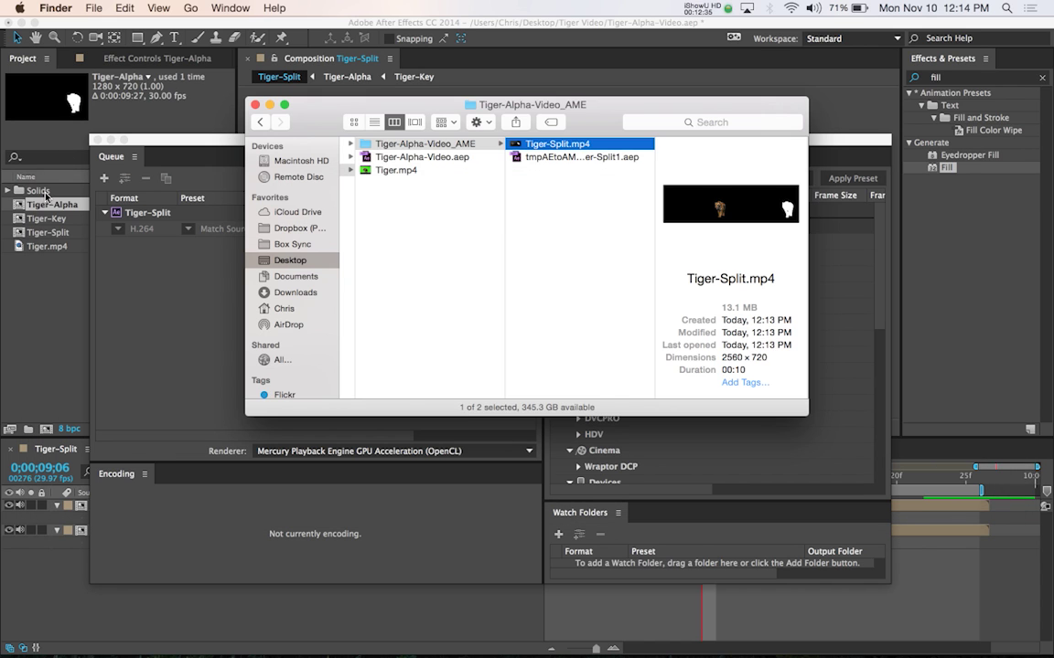